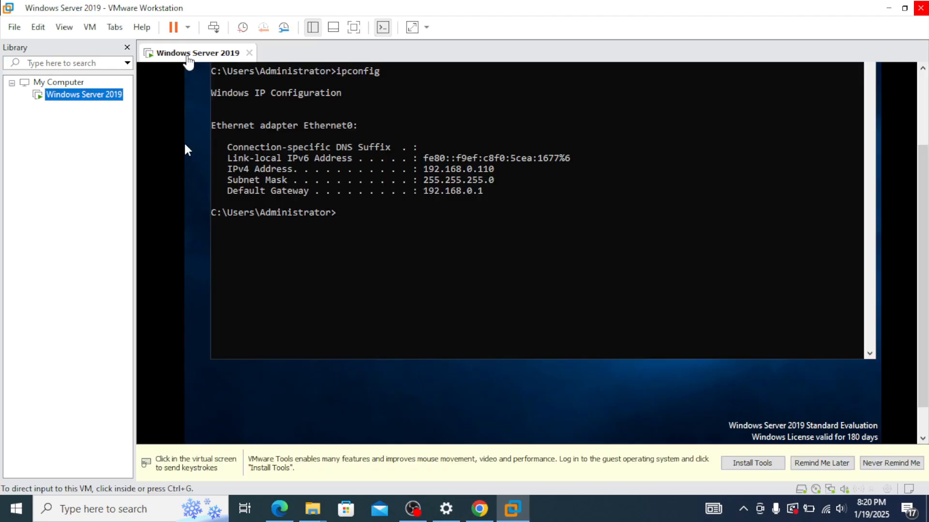
# Step: Start a Custom new-VM wizard with default hardware compatibility and OS installation deferred
pyautogui.click(15, 28)
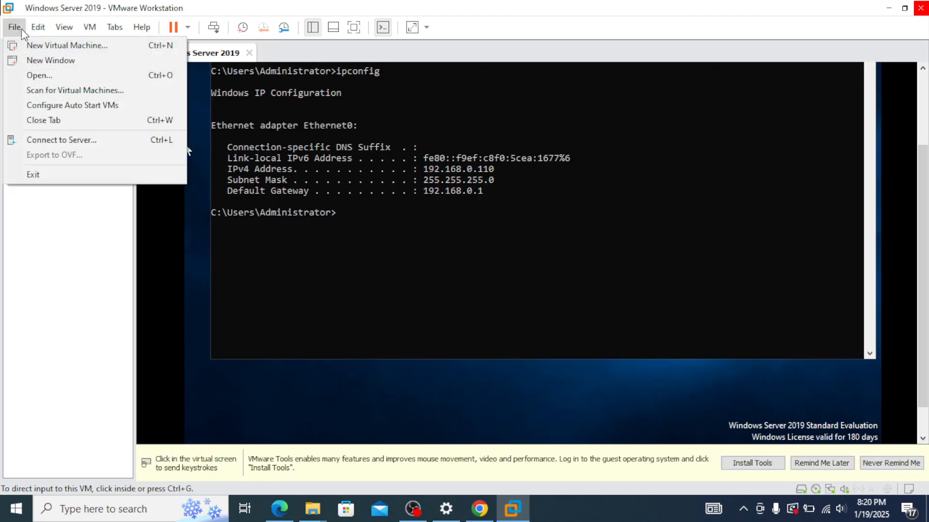
pyautogui.click(58, 46)
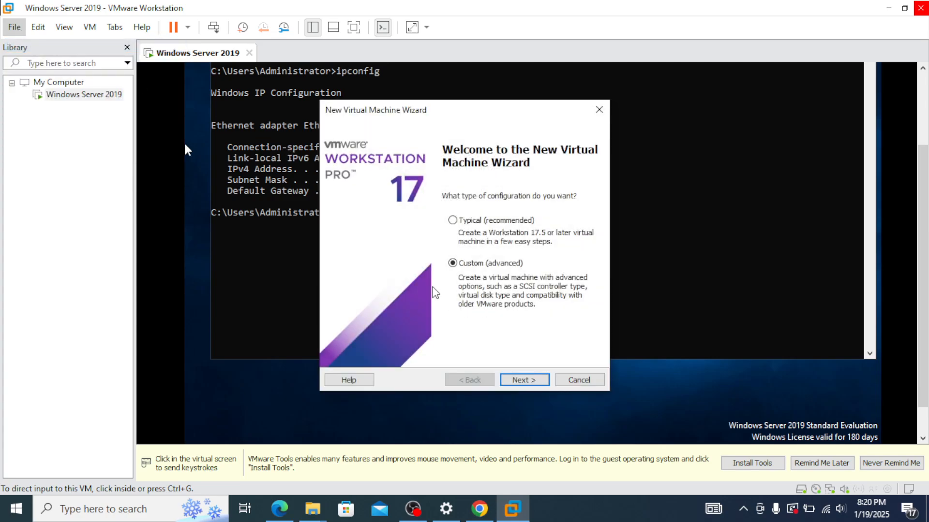
pyautogui.click(531, 381)
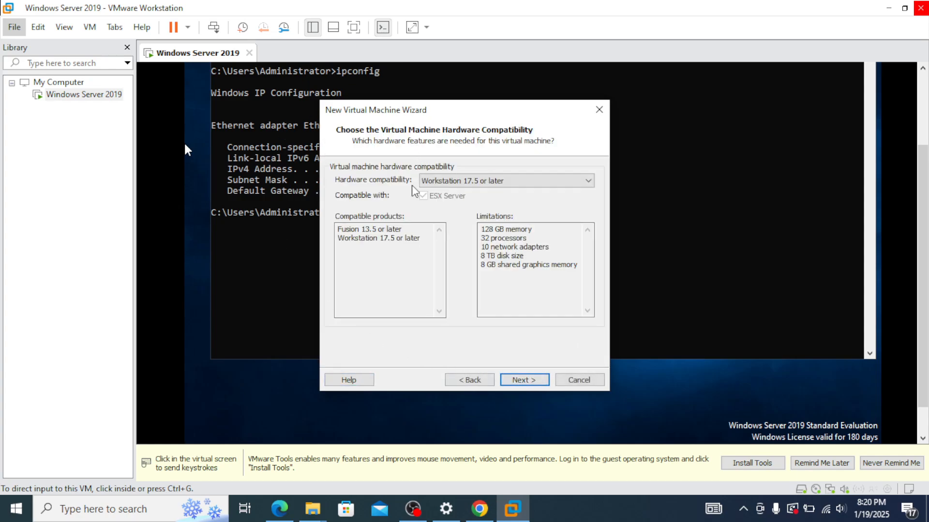
pyautogui.click(529, 380)
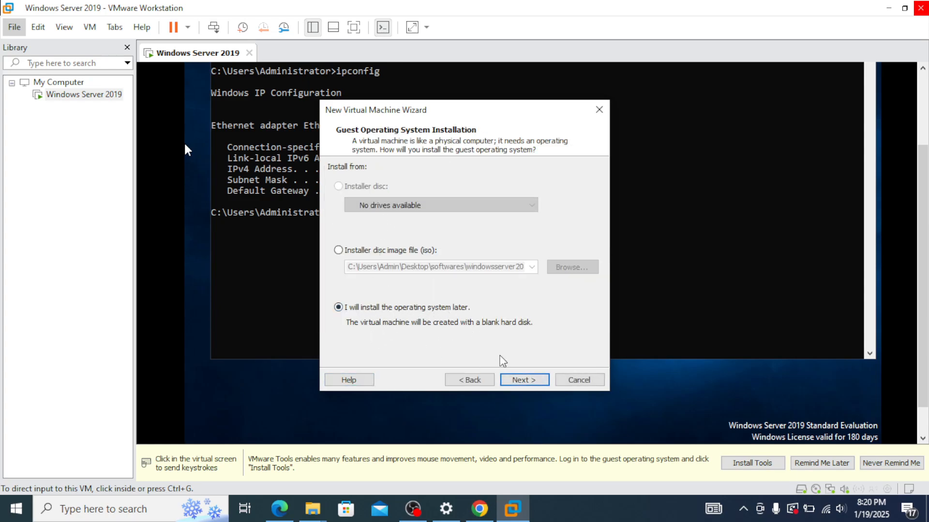
pyautogui.click(531, 382)
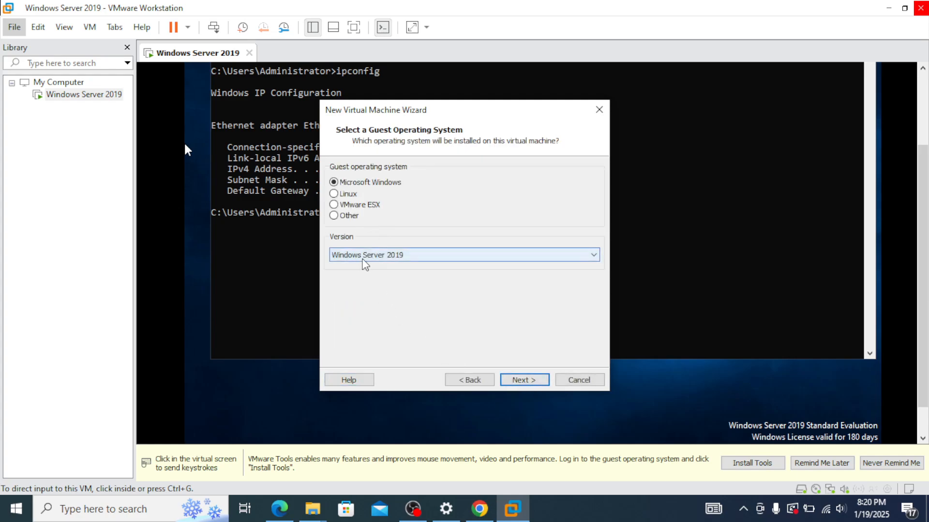
# Step: Choose Windows Server 2022 as the guest version and name the VM 'Windows Server 2022'
pyautogui.click(420, 253)
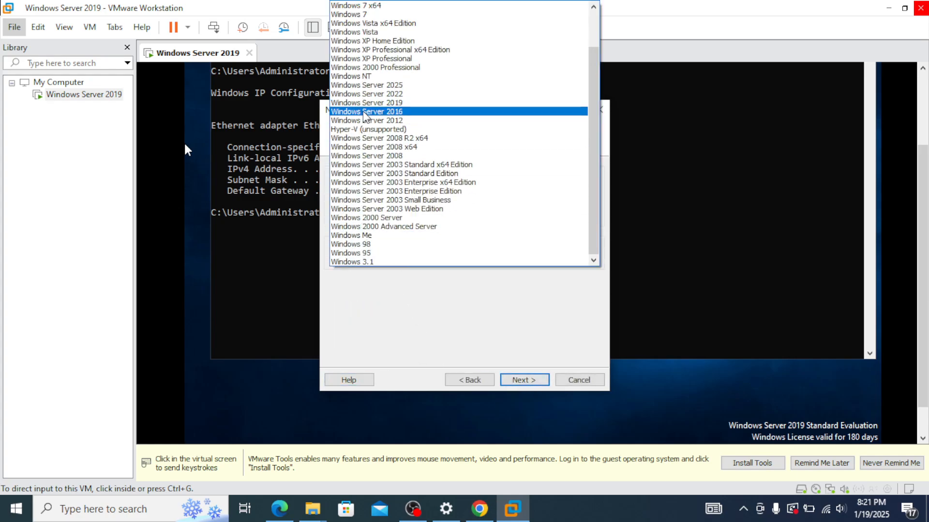
pyautogui.click(404, 99)
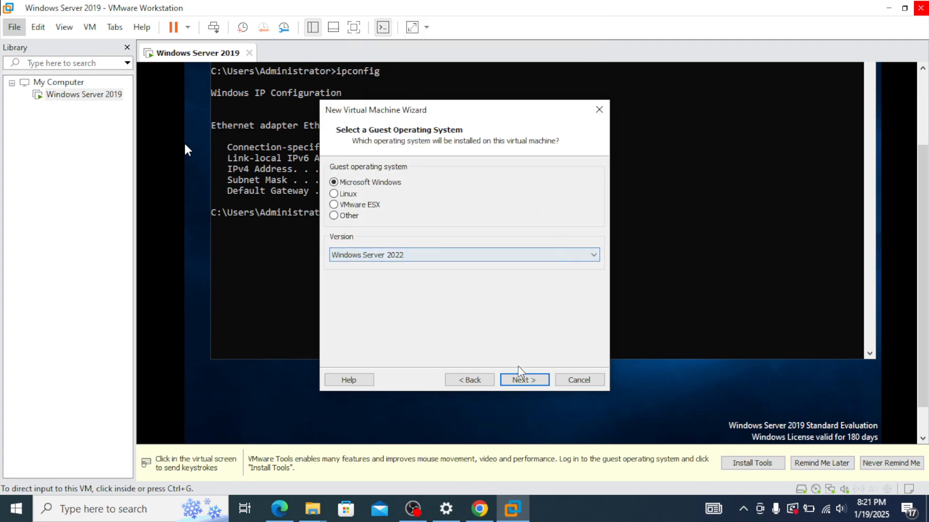
pyautogui.click(532, 380)
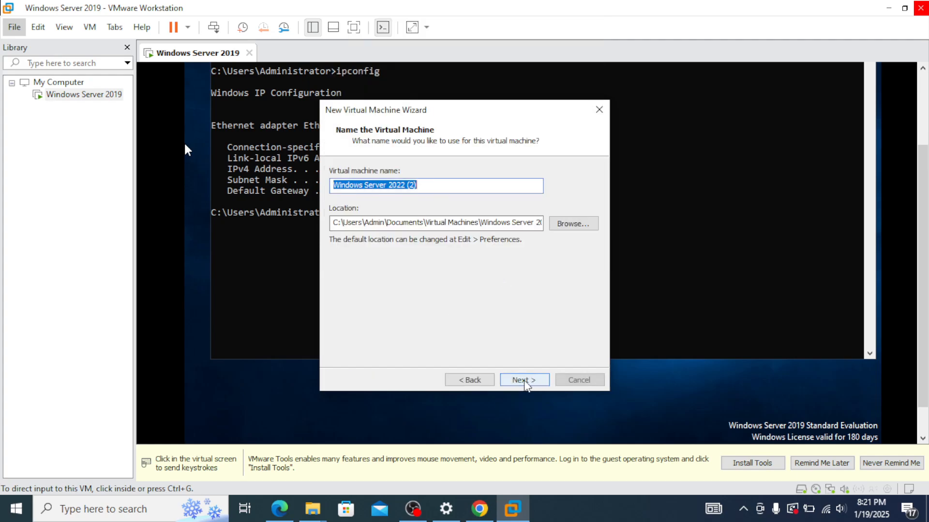
pyautogui.click(429, 185)
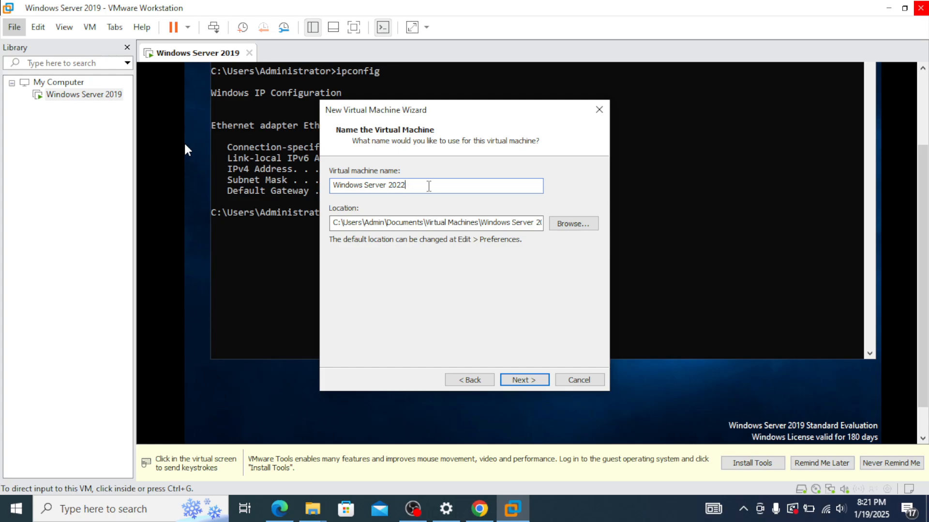
pyautogui.click(313, 509)
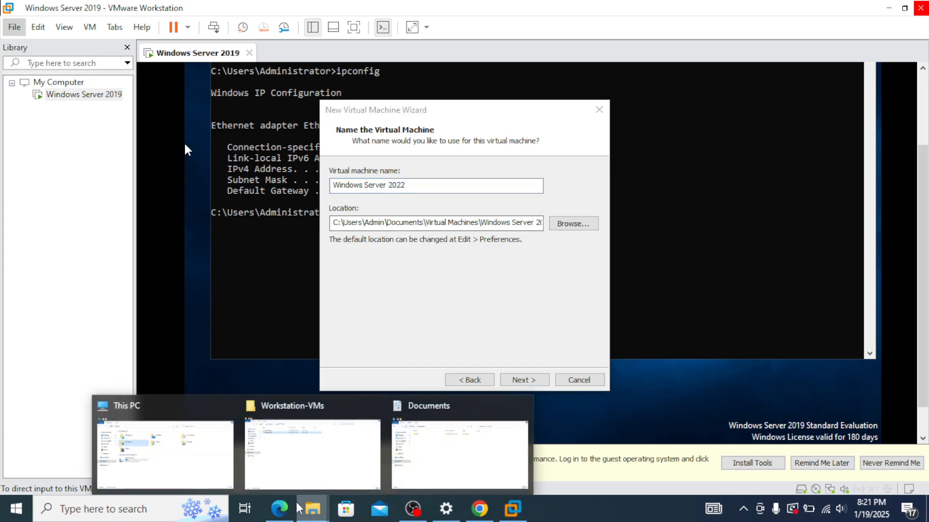
# Step: Delete all old files inside the Workstation-VMs\Windows2022 folder
pyautogui.click(323, 461)
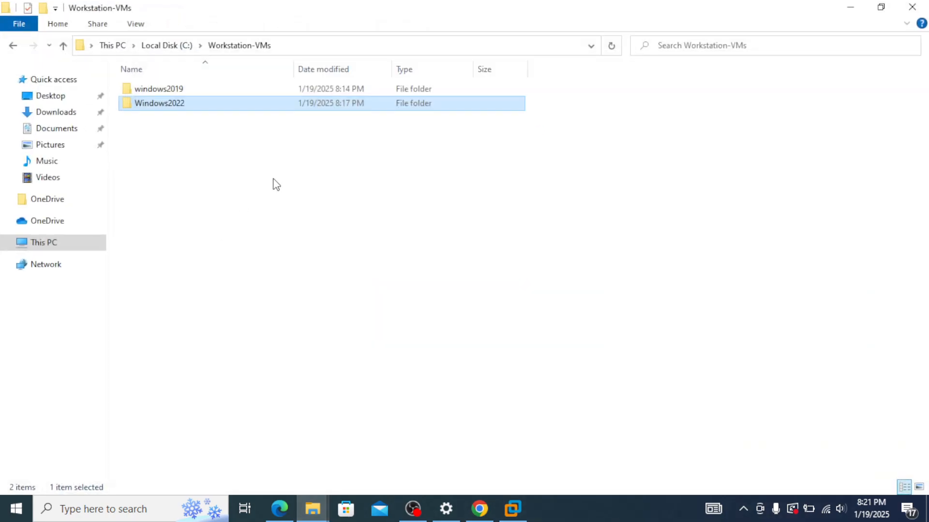
pyautogui.doubleClick(189, 103)
pyautogui.click(185, 87)
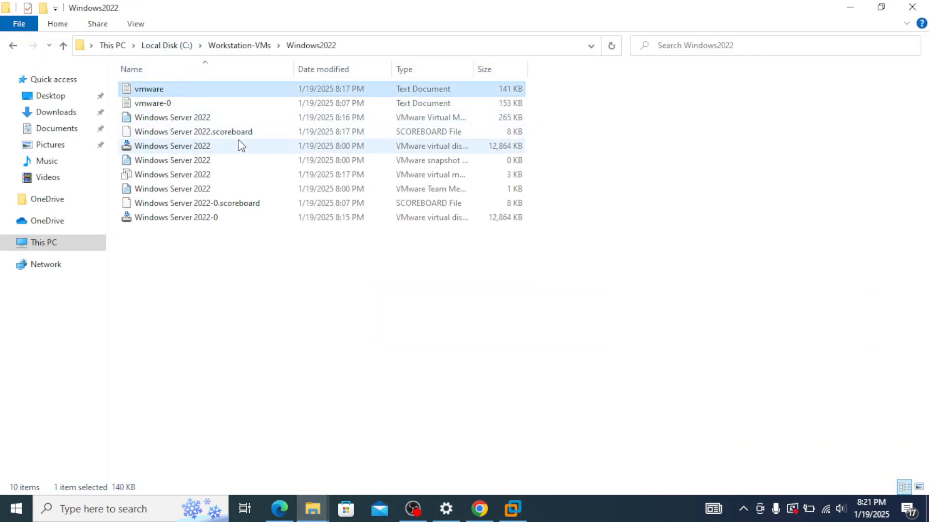
pyautogui.hotkey('ctrl', 'a')
pyautogui.press('Delete')
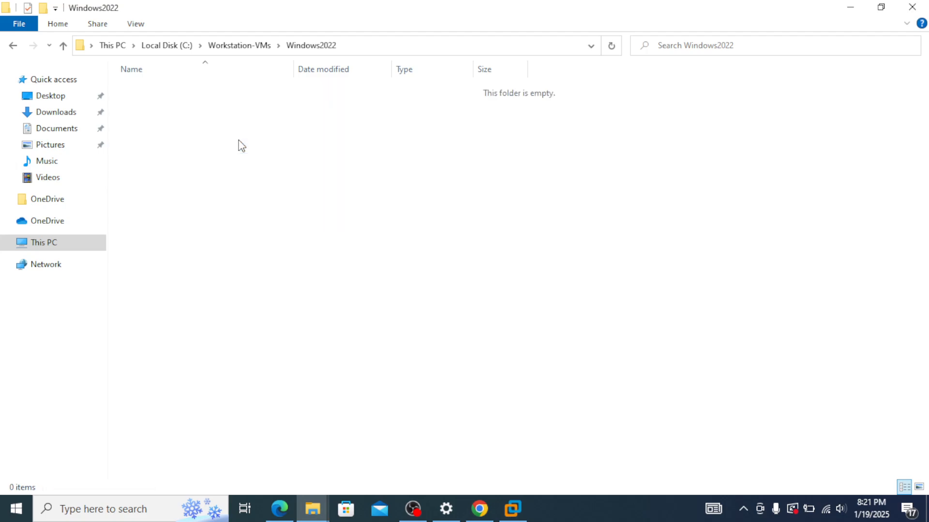
pyautogui.click(850, 7)
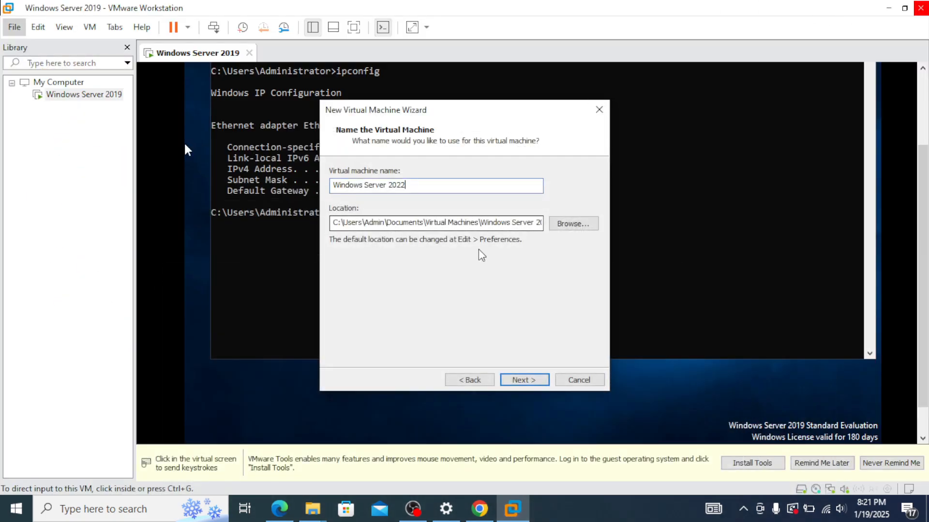
# Step: Copy the Windows2022 folder path from the address bar and minimize Explorer
pyautogui.moveTo(312, 508)
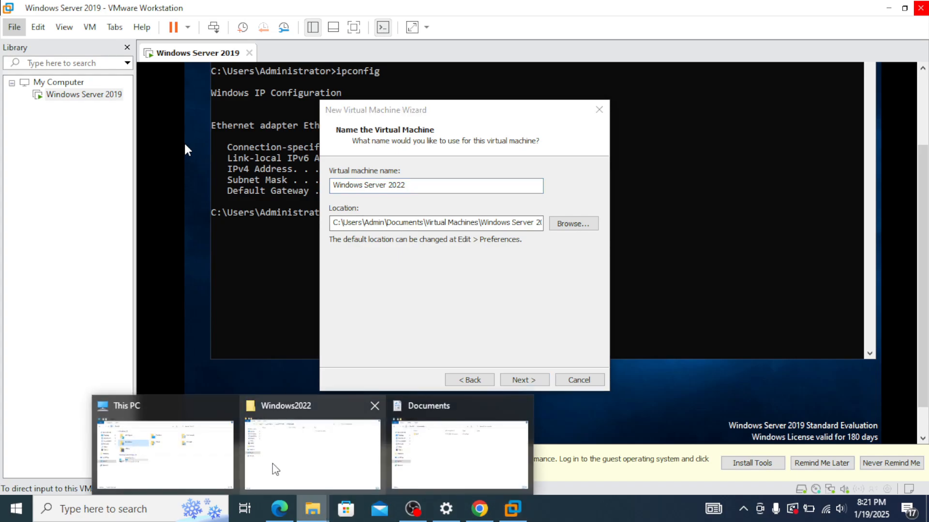
pyautogui.click(283, 406)
pyautogui.click(345, 47)
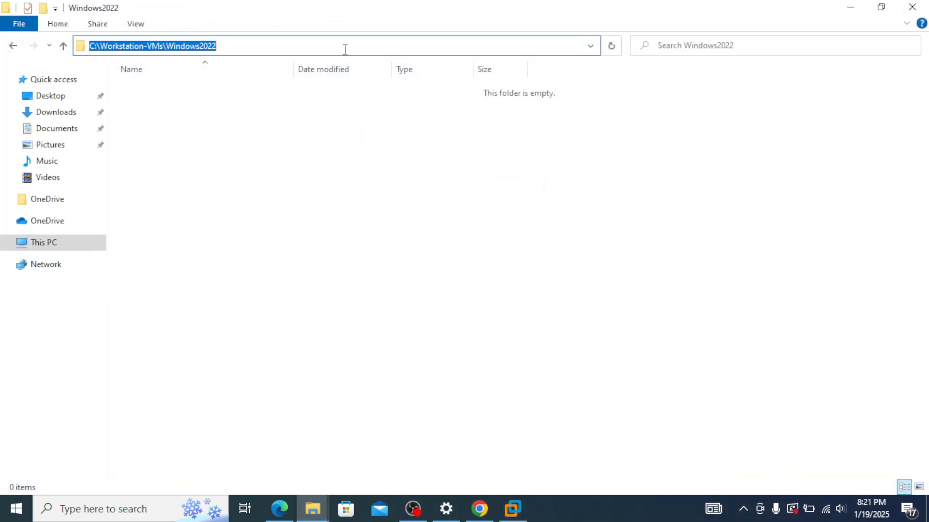
pyautogui.rightClick(171, 43)
pyautogui.click(211, 96)
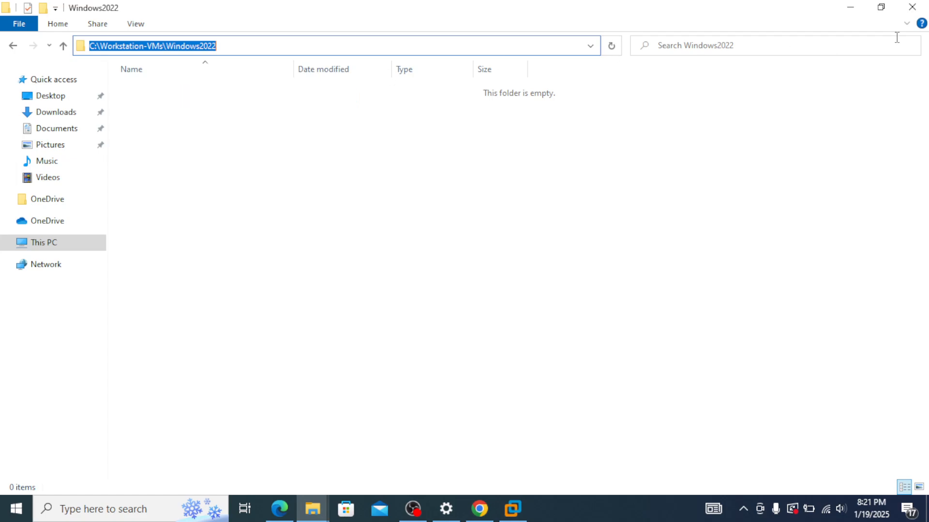
pyautogui.click(850, 7)
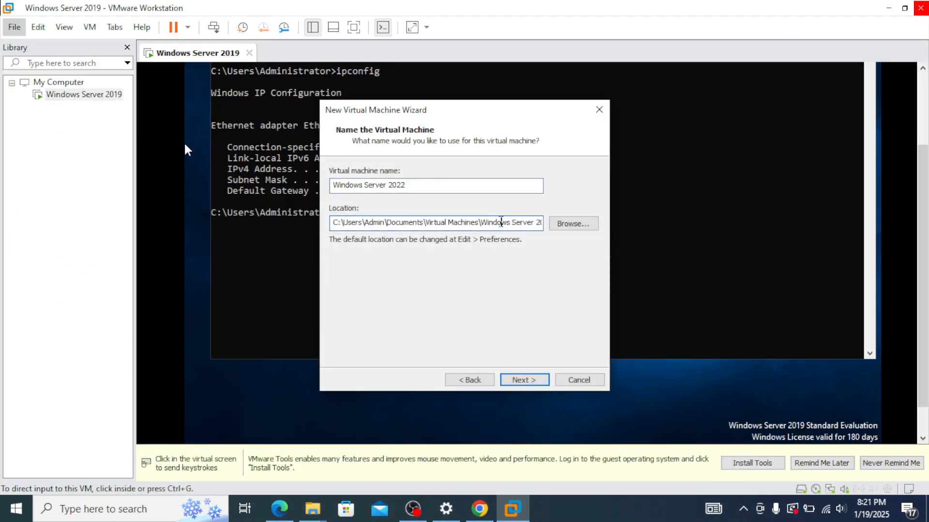
# Step: Set the VM location to the copied Windows2022 path, BIOS firmware, and adjust processor cores
pyautogui.moveTo(502, 222); pyautogui.dragTo(480, 222)
pyautogui.moveTo(333, 222); pyautogui.dragTo(649, 234)
pyautogui.hotkey('ctrl', 'v')
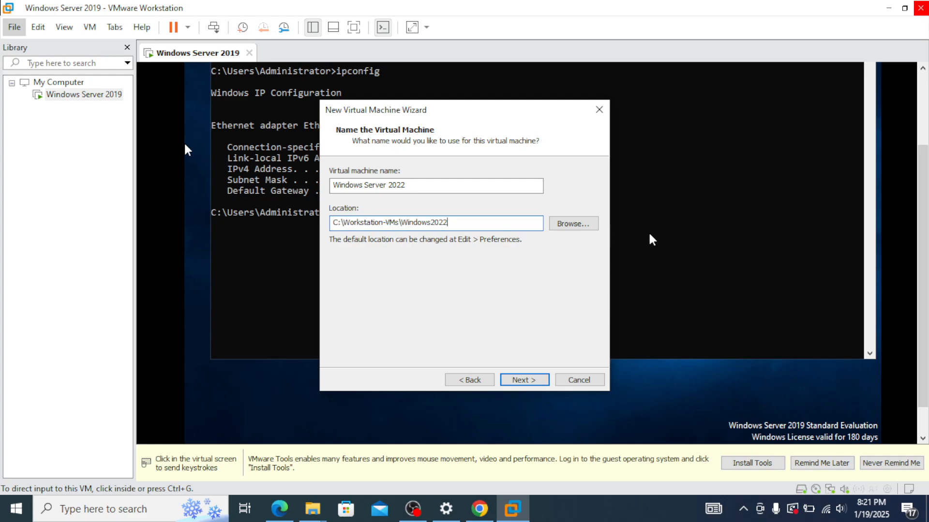
pyautogui.click(507, 381)
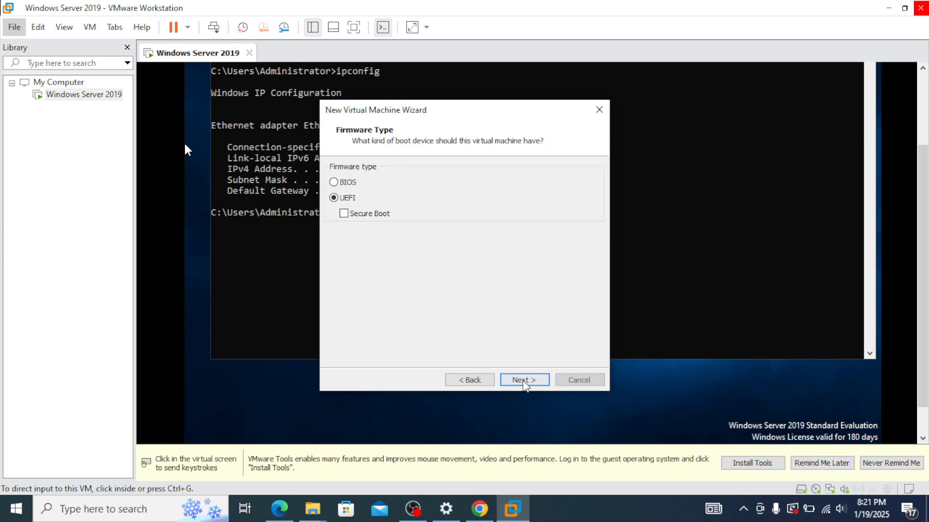
pyautogui.click(348, 182)
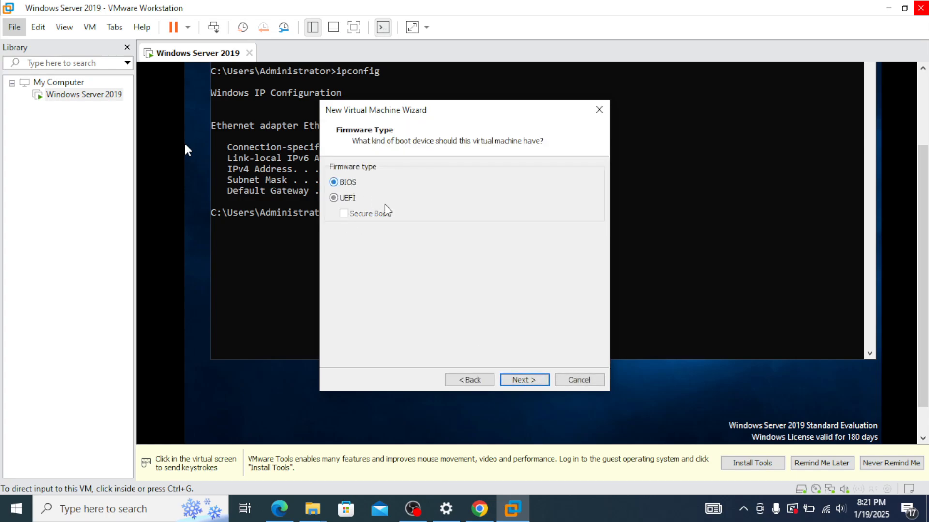
pyautogui.click(521, 379)
pyautogui.click(469, 197)
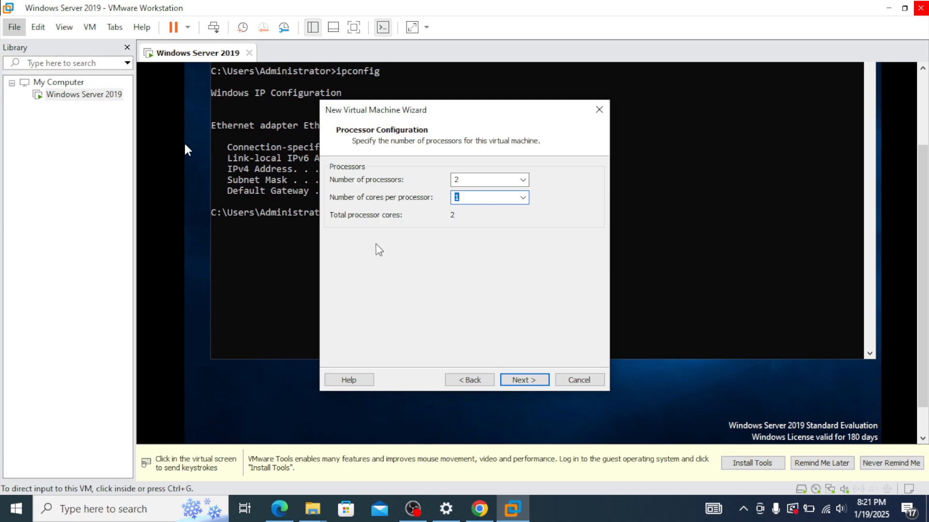
# Step: Give the VM 16000 MB of memory and bridged networking
pyautogui.click(528, 381)
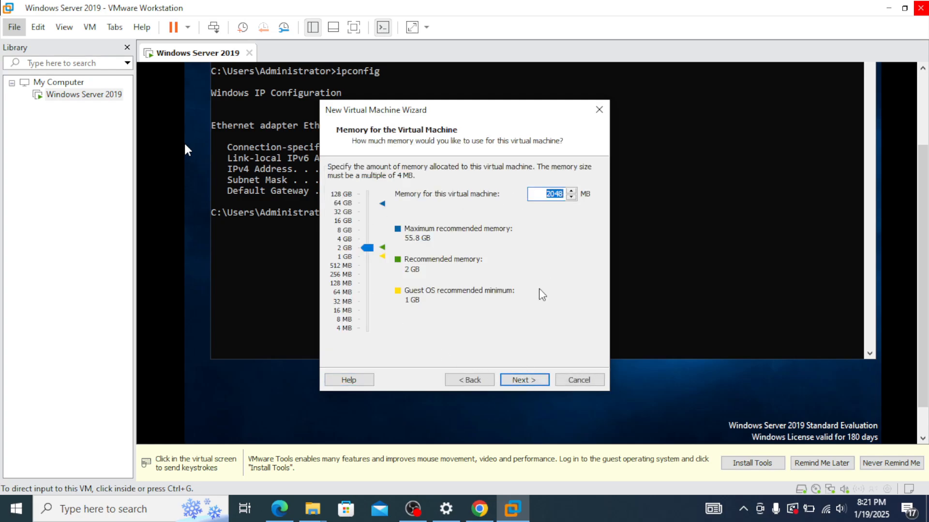
pyautogui.write('16000')
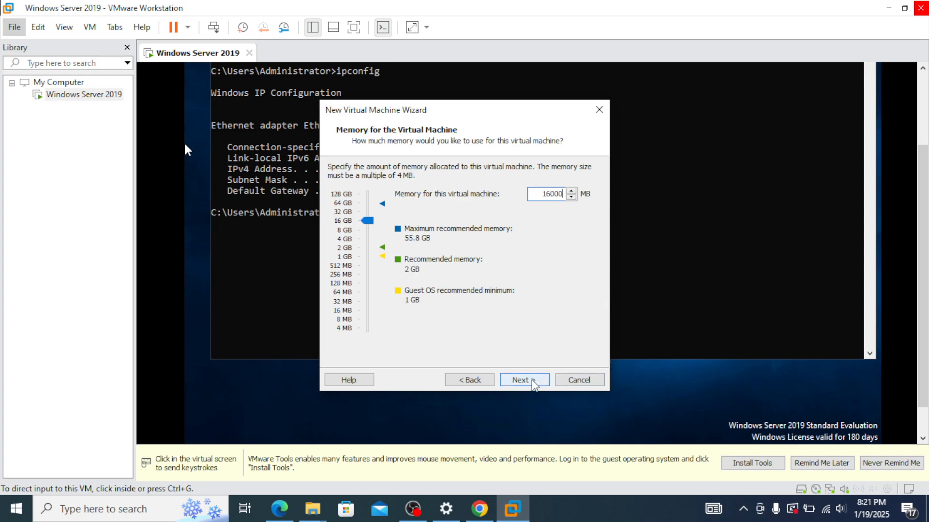
pyautogui.click(533, 384)
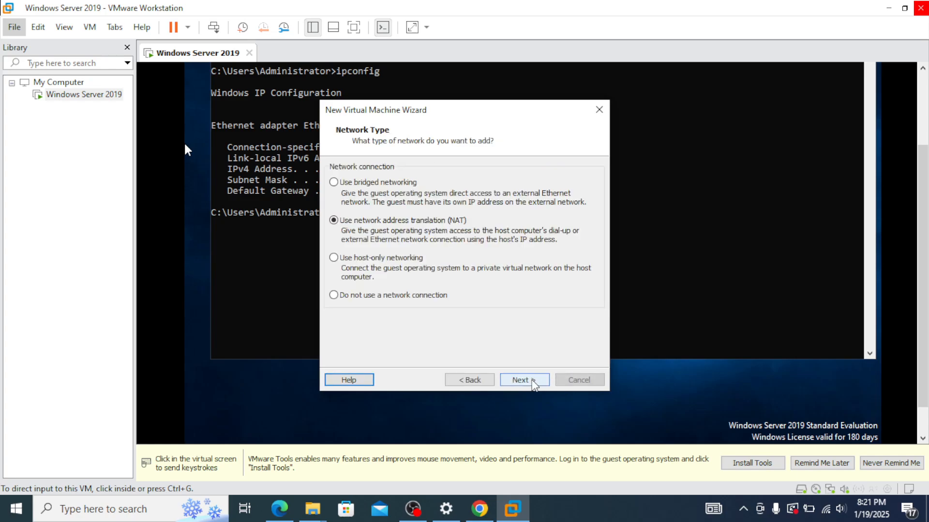
pyautogui.click(388, 187)
pyautogui.click(522, 381)
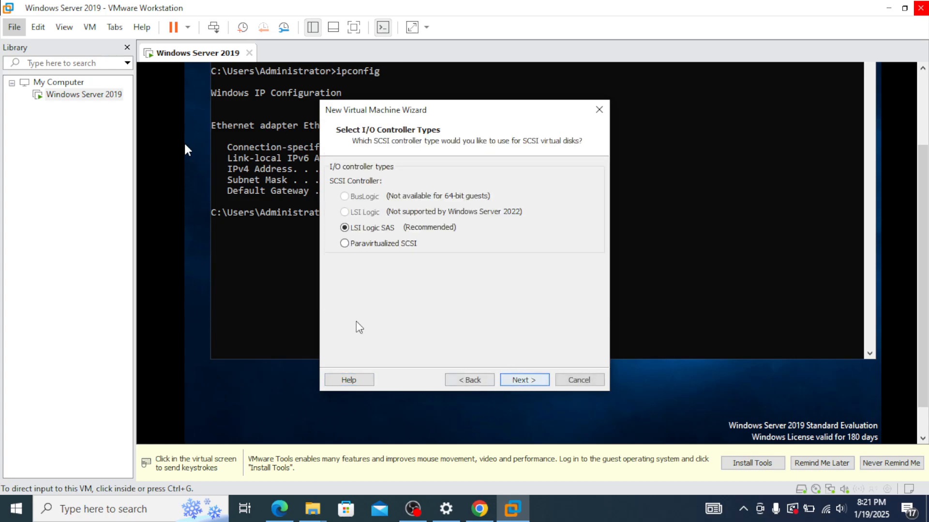
# Step: Keep the recommended controller and SATA type, create a new 100 GB disk, and finish
pyautogui.click(530, 381)
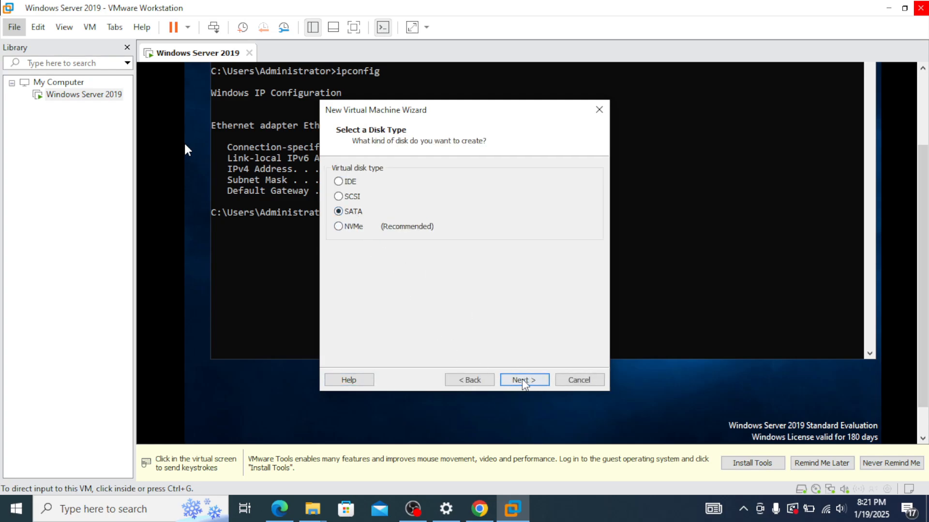
pyautogui.click(524, 383)
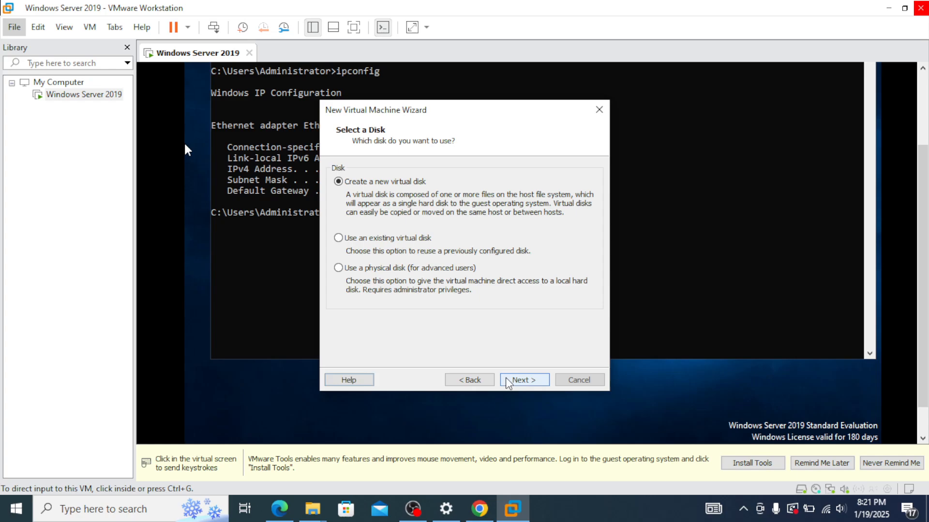
pyautogui.click(529, 383)
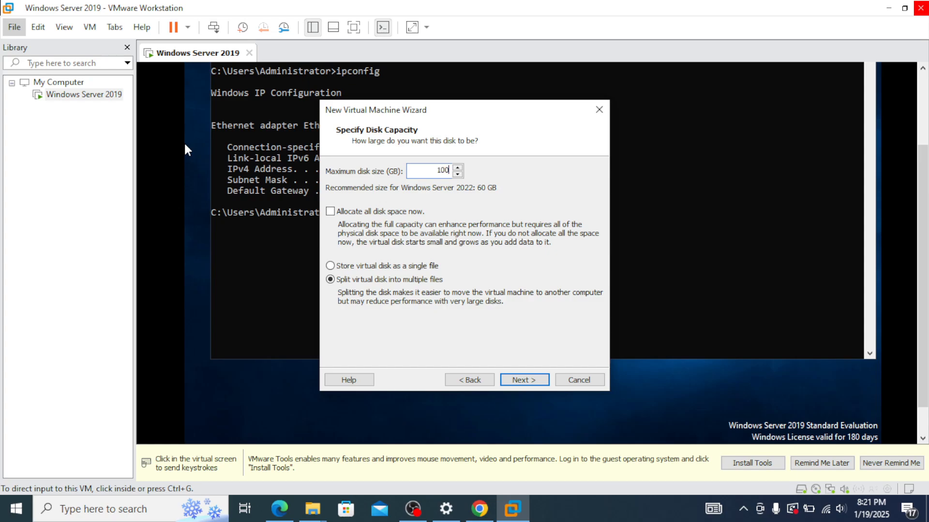
pyautogui.click(530, 380)
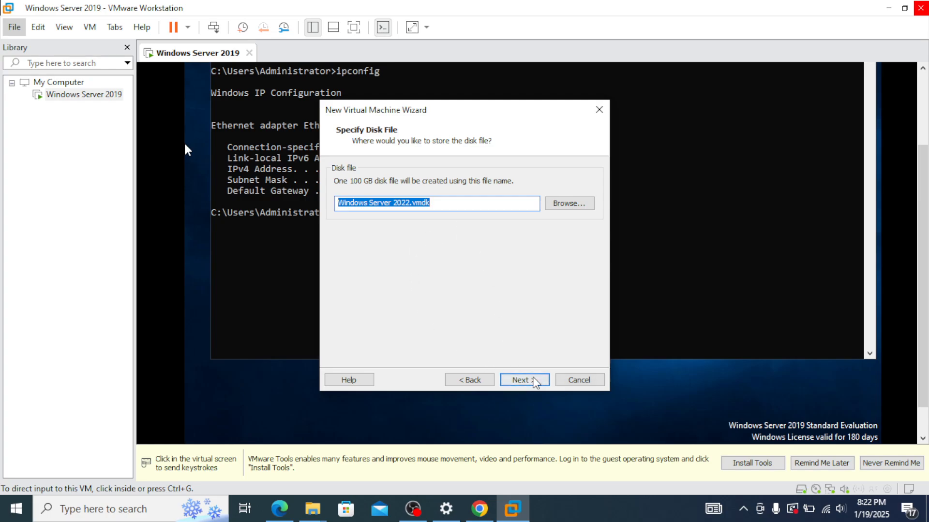
pyautogui.click(534, 381)
pyautogui.click(522, 383)
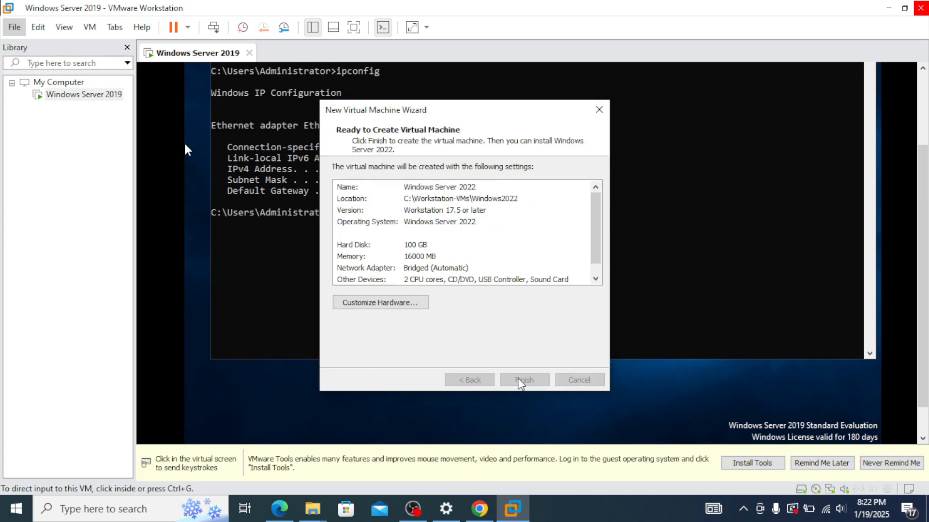
# Step: Select the Windows Server 2022 VM in the library and widen the library pane
pyautogui.click(56, 106)
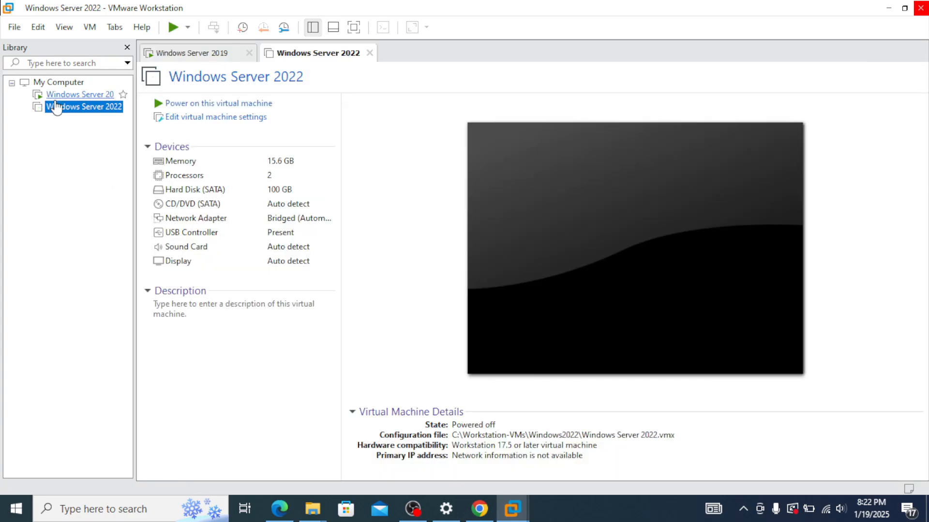
pyautogui.click(85, 96)
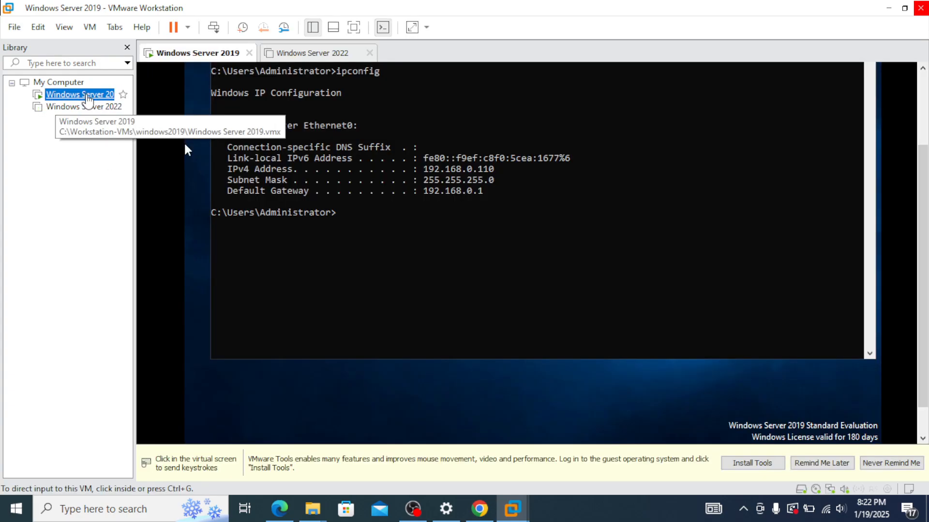
pyautogui.rightClick(88, 97)
pyautogui.click(69, 109)
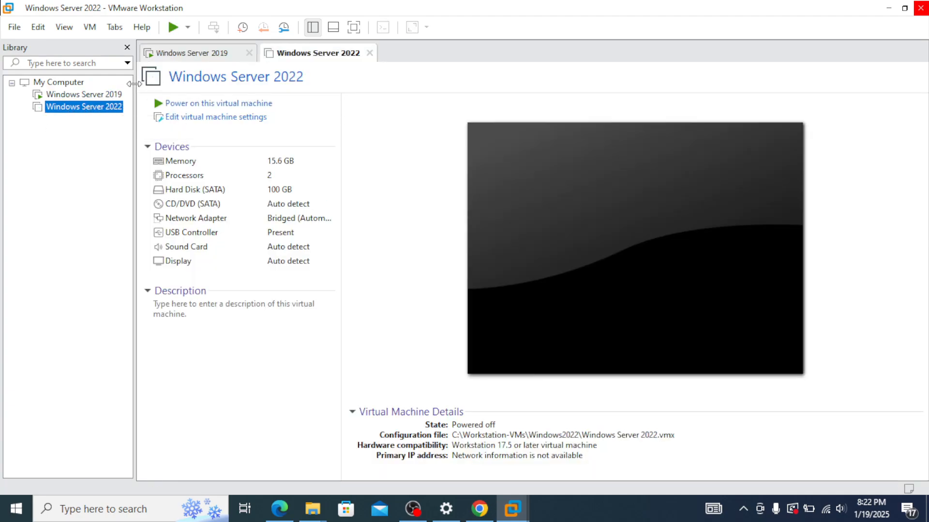
pyautogui.moveTo(133, 83); pyautogui.dragTo(200, 95)
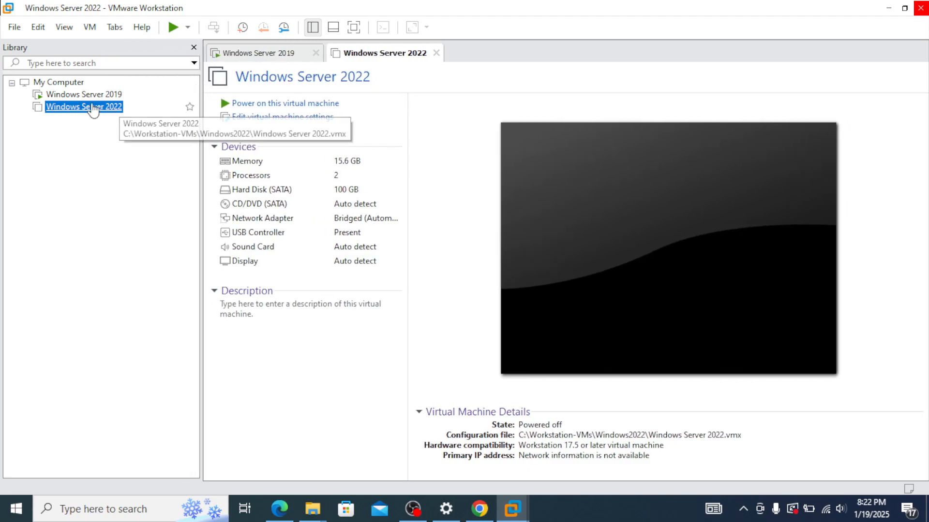
# Step: Attach Desktop\softwares\windowsserver2022 ISO to the CD/DVD drive, save, and power on the VM
pyautogui.rightClick(107, 109)
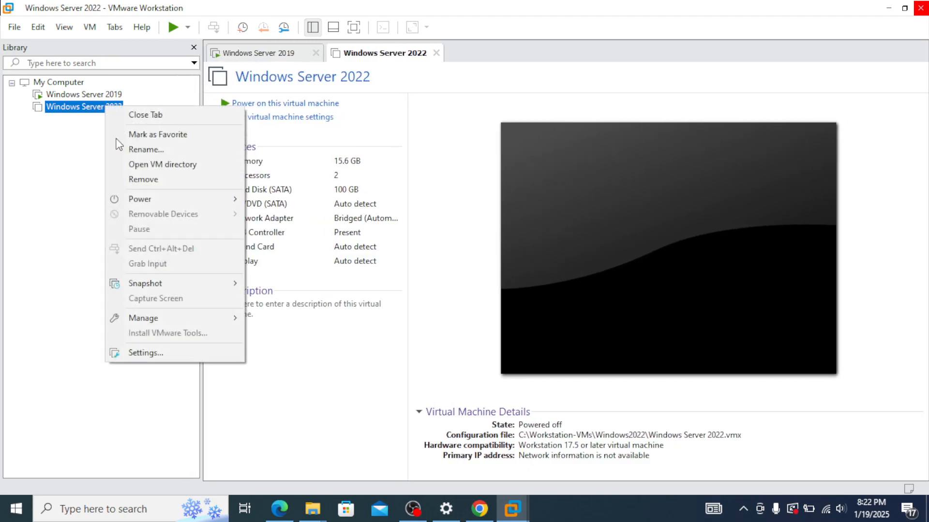
pyautogui.click(167, 355)
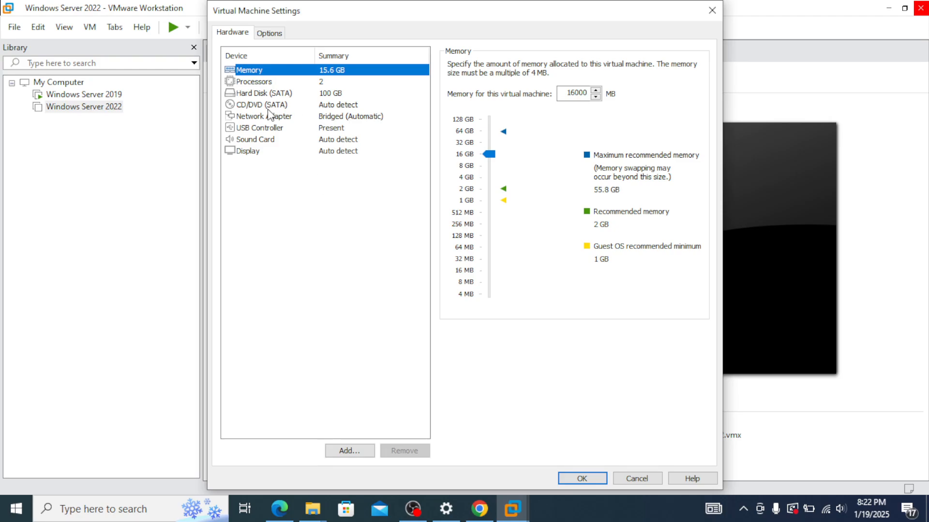
pyautogui.click(266, 105)
pyautogui.click(486, 147)
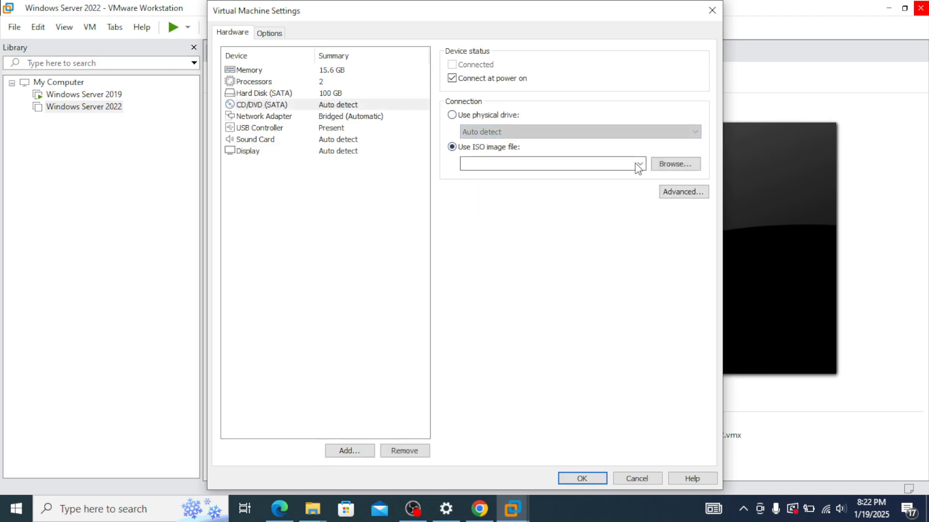
pyautogui.click(687, 166)
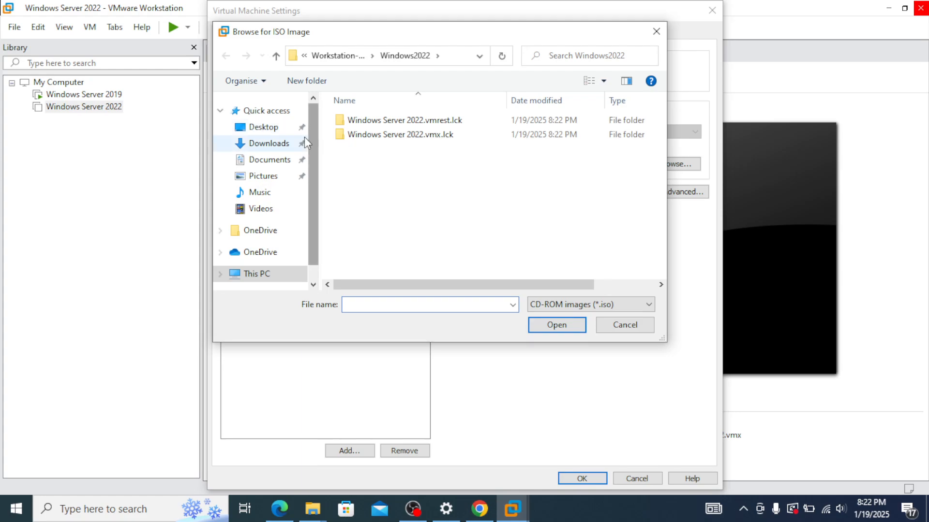
pyautogui.click(265, 127)
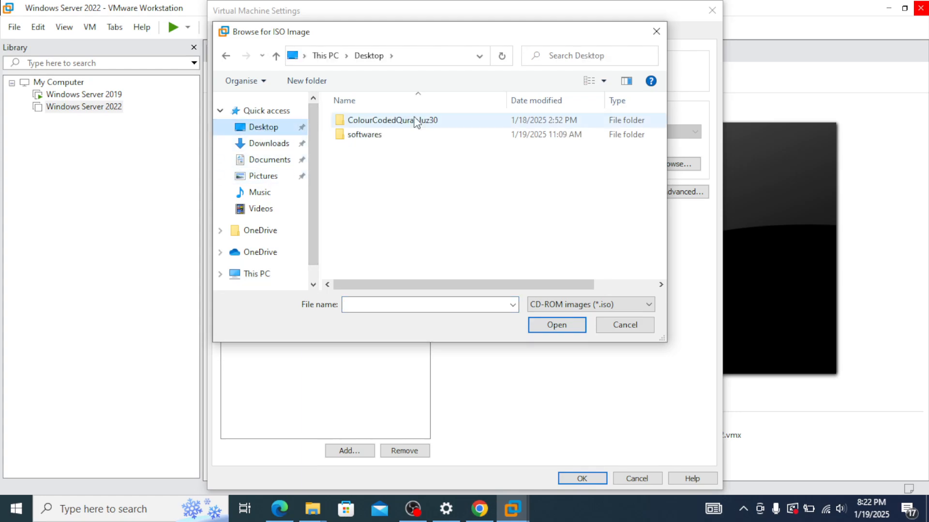
pyautogui.doubleClick(382, 133)
pyautogui.click(405, 149)
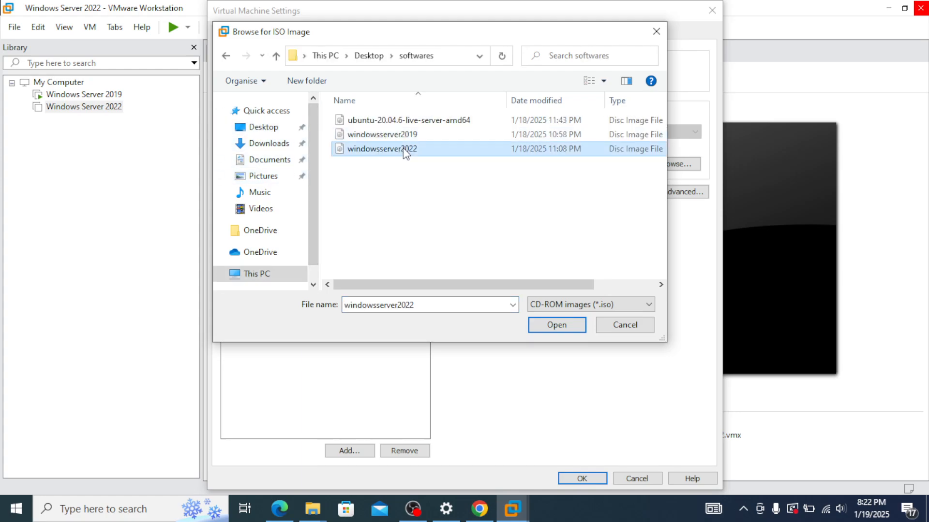
pyautogui.click(557, 326)
pyautogui.click(583, 479)
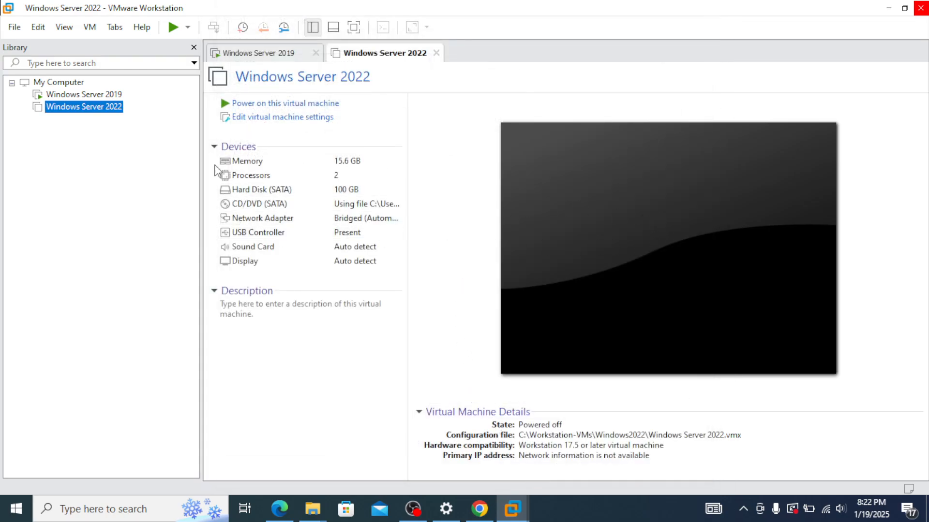
pyautogui.click(251, 104)
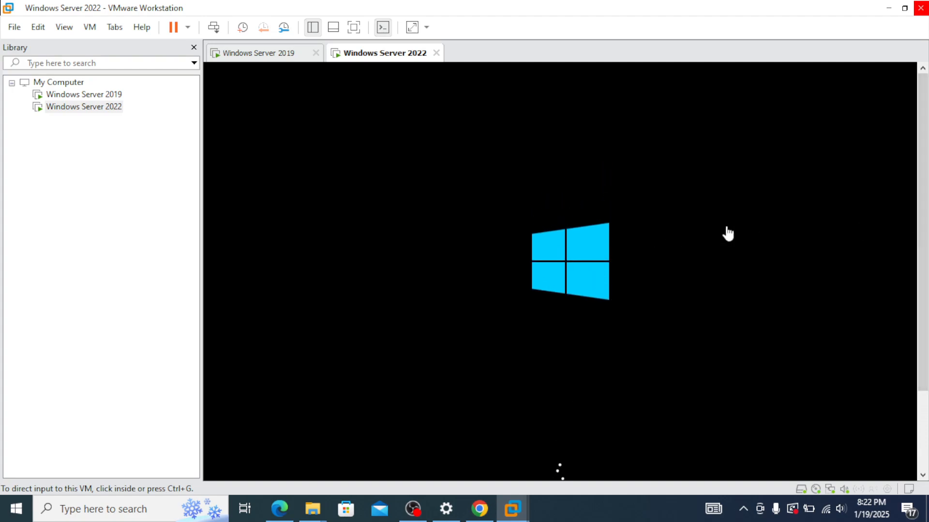
# Step: Accept the default language and keyboard settings and choose Install now
pyautogui.moveTo(921, 267); pyautogui.dragTo(921, 298)
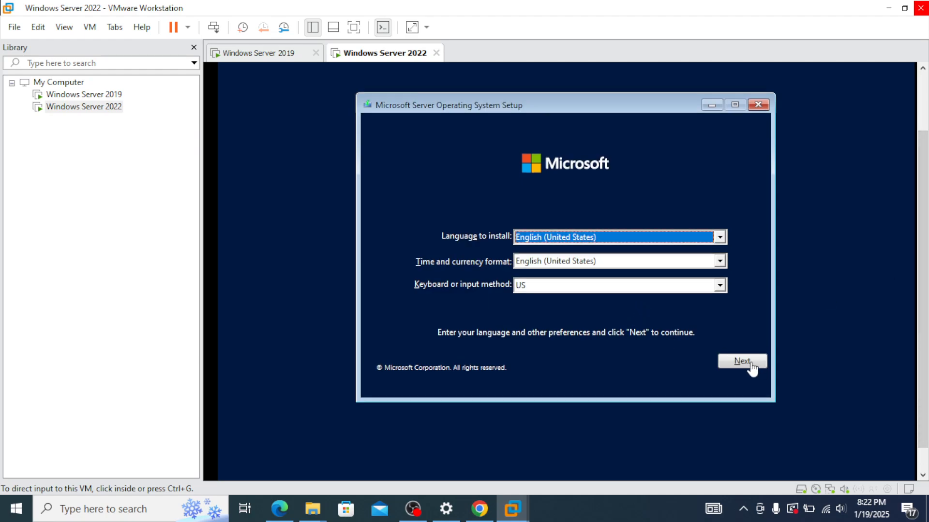
pyautogui.click(753, 363)
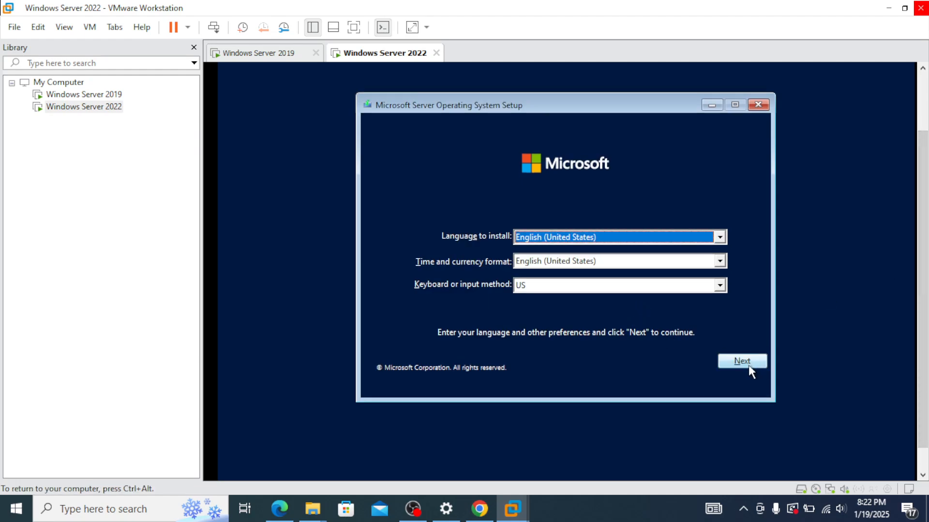
pyautogui.click(748, 364)
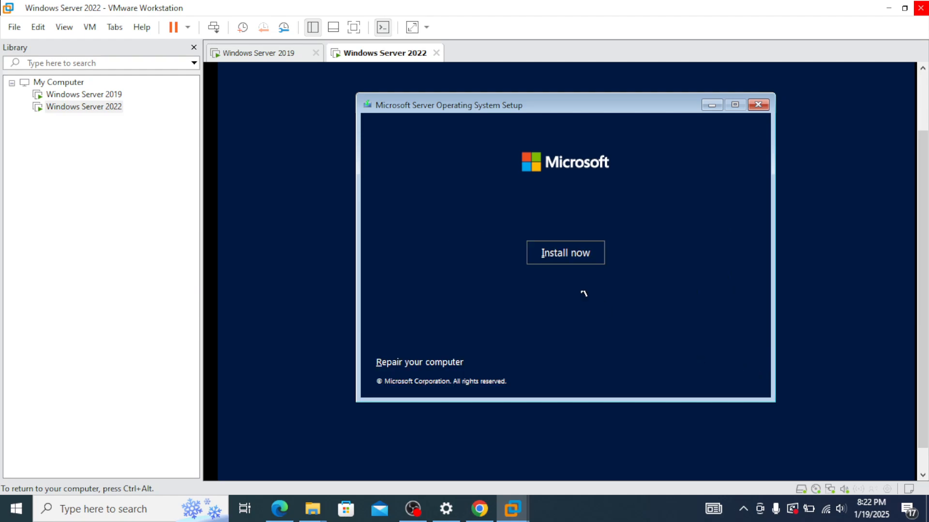
pyautogui.click(578, 261)
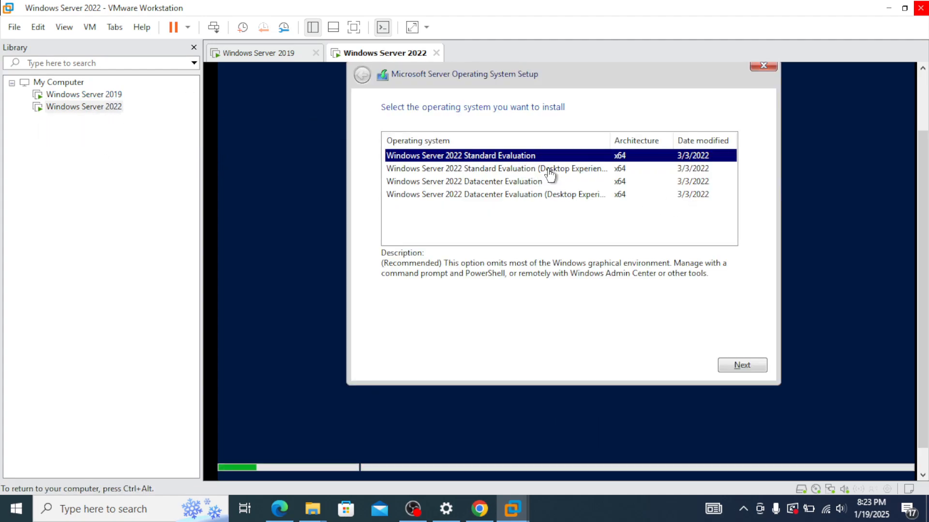
# Step: Install Standard Evaluation (Desktop Experience) as a Custom install on unallocated Drive 0, accepting the license
pyautogui.click(549, 171)
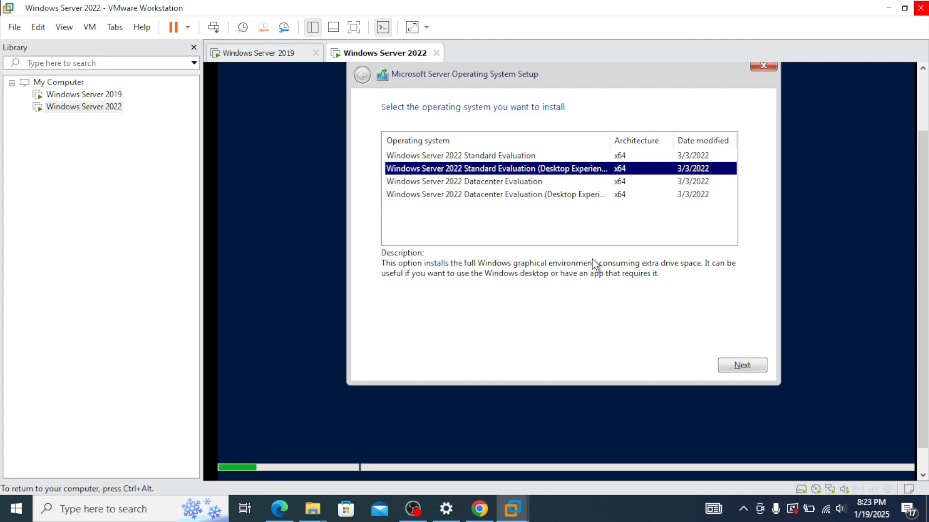
pyautogui.click(743, 368)
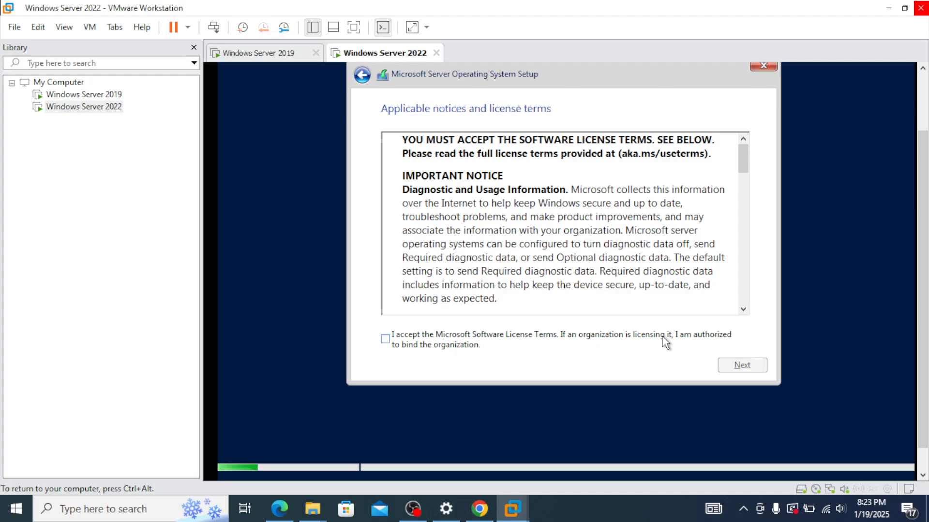
pyautogui.click(462, 338)
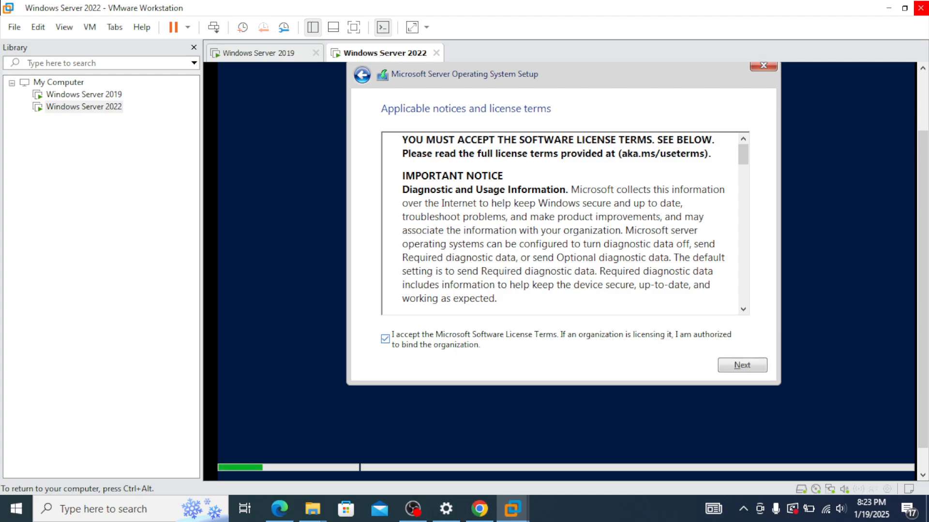
pyautogui.click(746, 370)
pyautogui.click(469, 213)
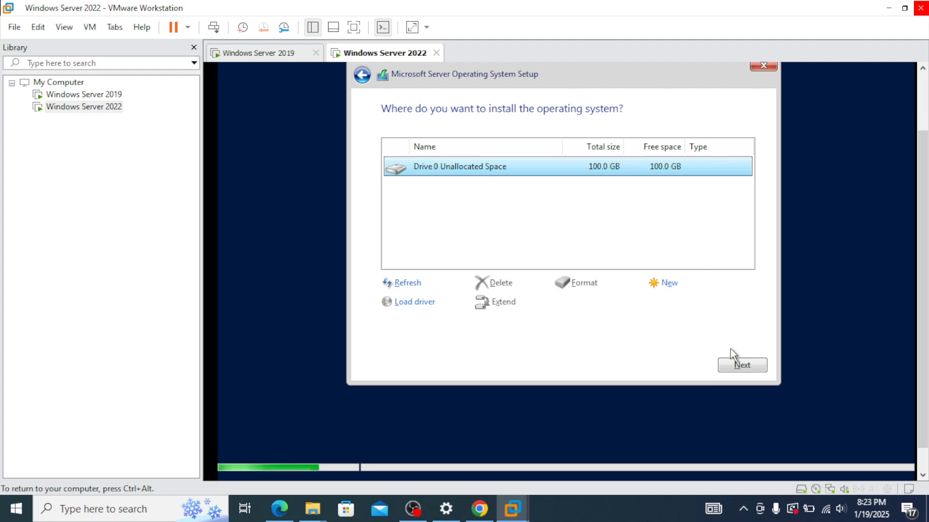
pyautogui.click(740, 365)
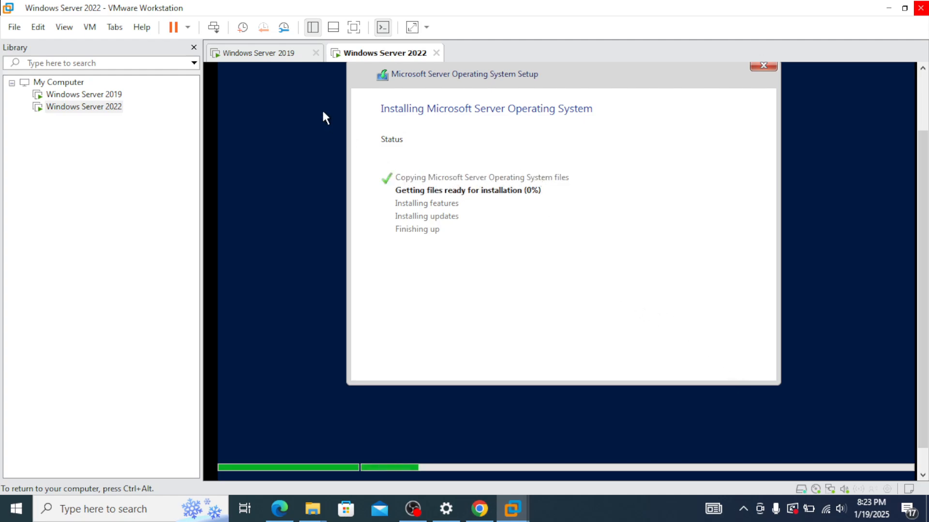
pyautogui.hotkey('ctrl', 'alt')
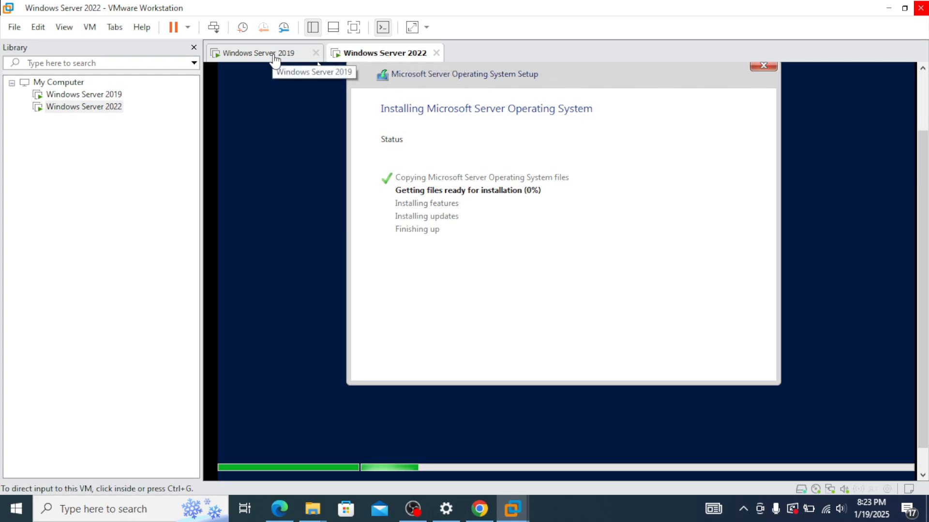
pyautogui.click(530, 191)
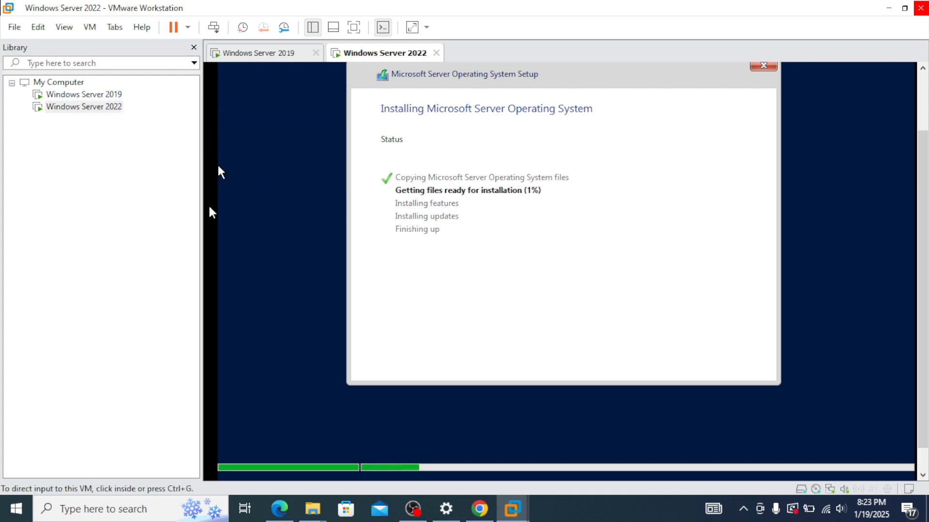
# Step: Bring back File Explorer and open the Desktop softwares folder
pyautogui.moveTo(312, 509)
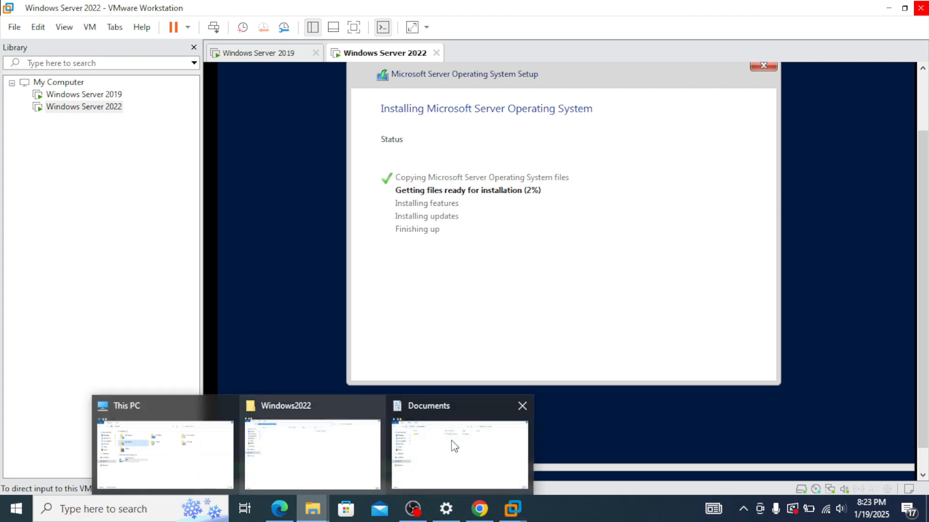
pyautogui.click(306, 441)
pyautogui.click(49, 95)
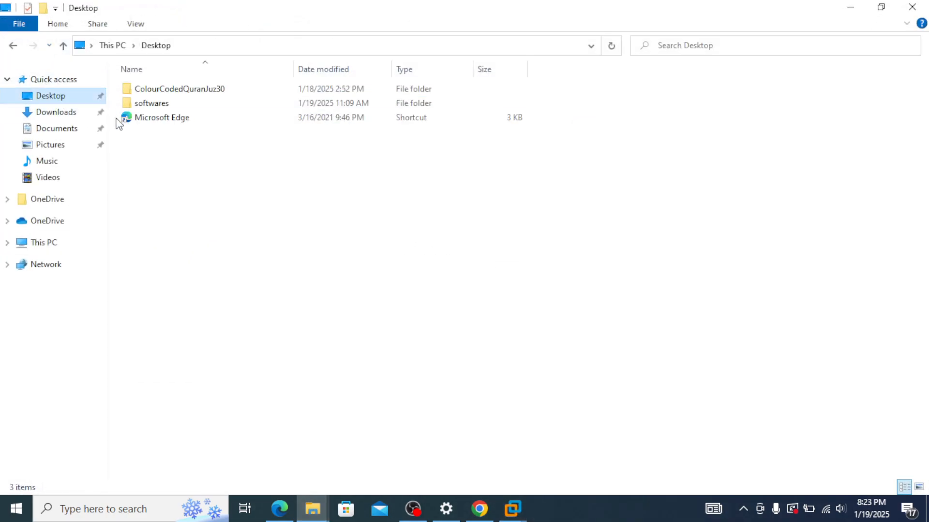
pyautogui.doubleClick(185, 106)
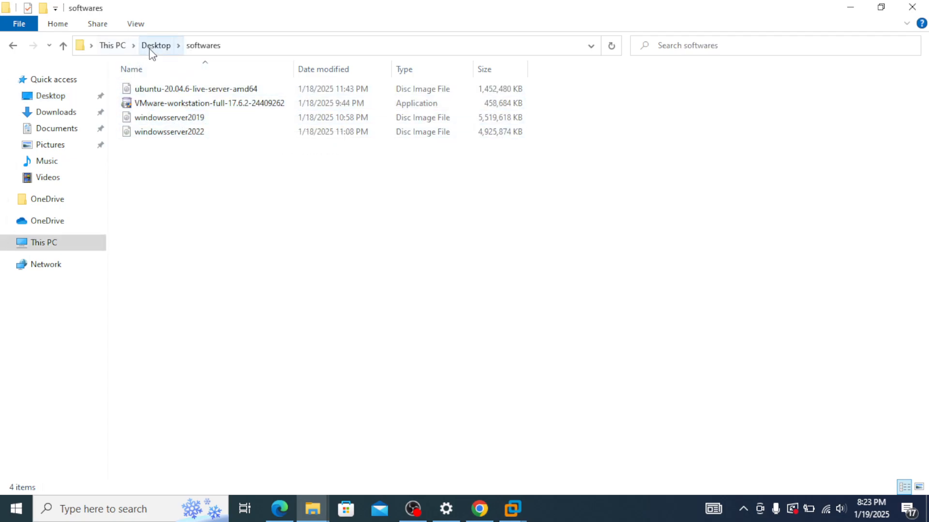
# Step: Browse C:\Workstation-VMs, checking the windows2019 and Windows2022 folders, then return to Local Disk (C:)
pyautogui.click(45, 243)
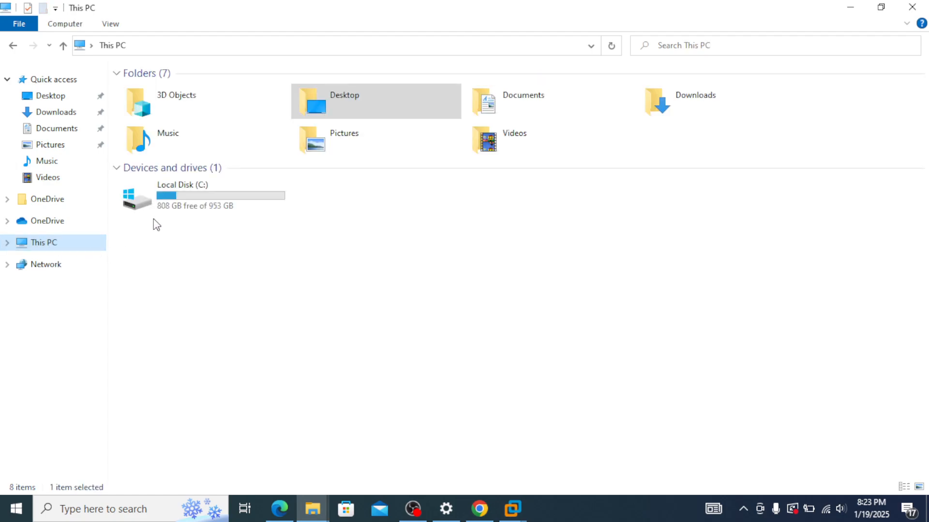
pyautogui.click(186, 191)
pyautogui.doubleClick(185, 191)
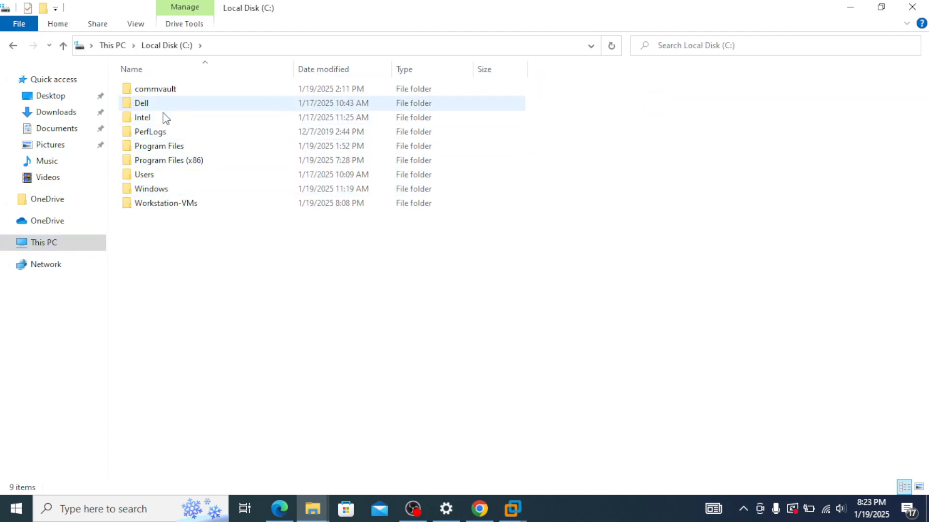
pyautogui.doubleClick(191, 204)
pyautogui.doubleClick(180, 90)
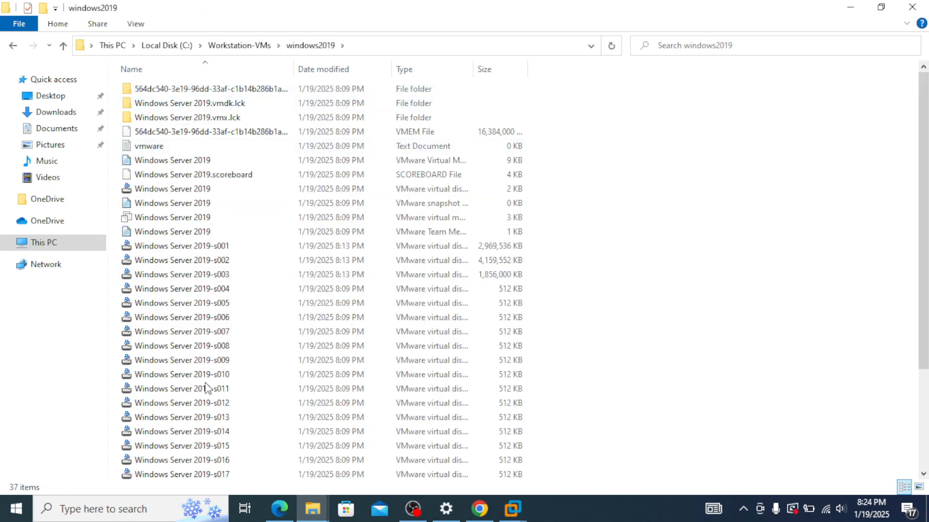
pyautogui.click(258, 48)
pyautogui.doubleClick(205, 101)
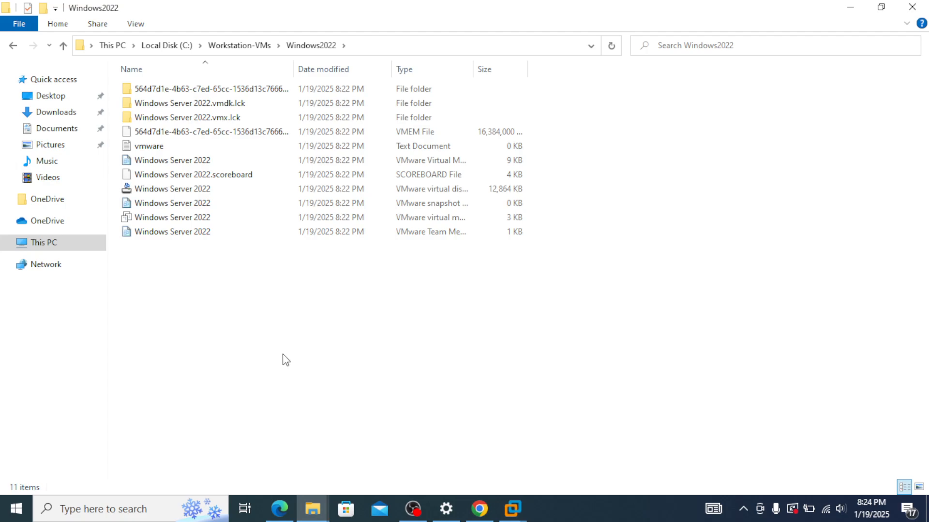
pyautogui.click(183, 45)
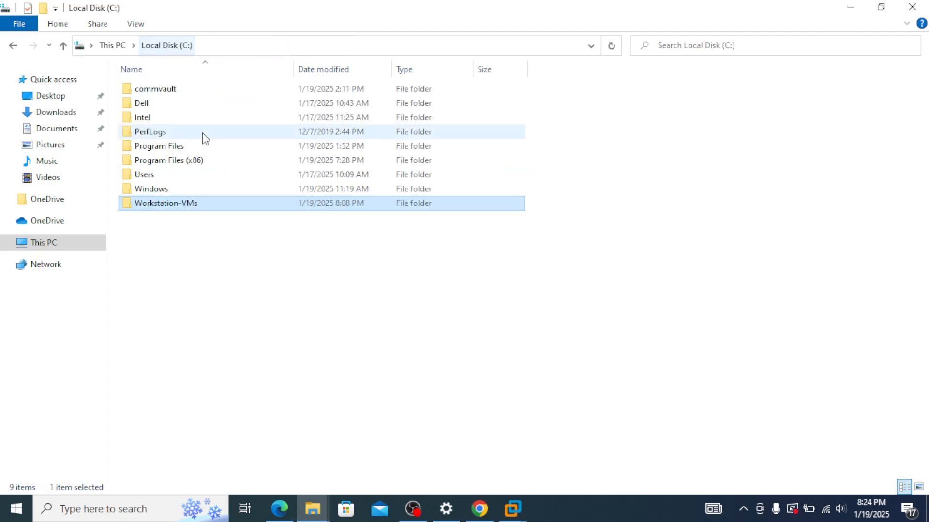
# Step: Open the hardware settings of the Windows Server 2019 VM
pyautogui.click(850, 8)
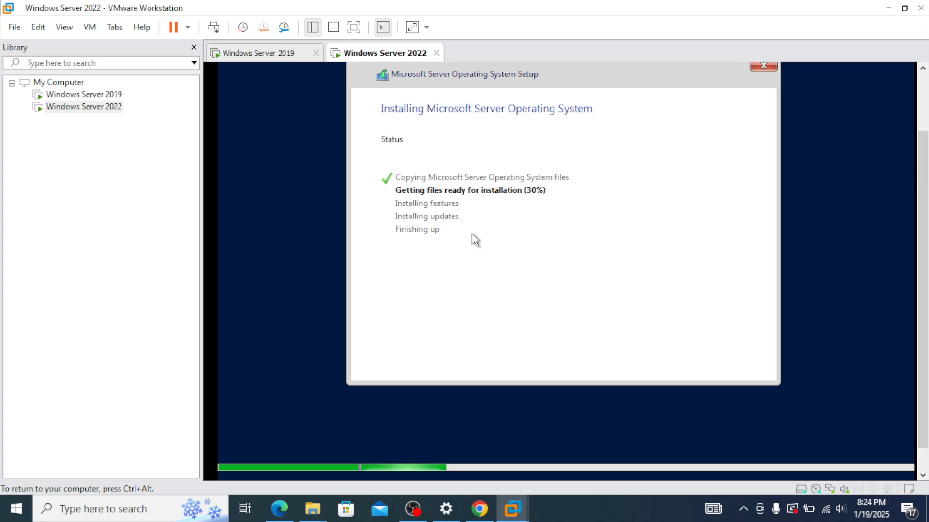
pyautogui.click(109, 97)
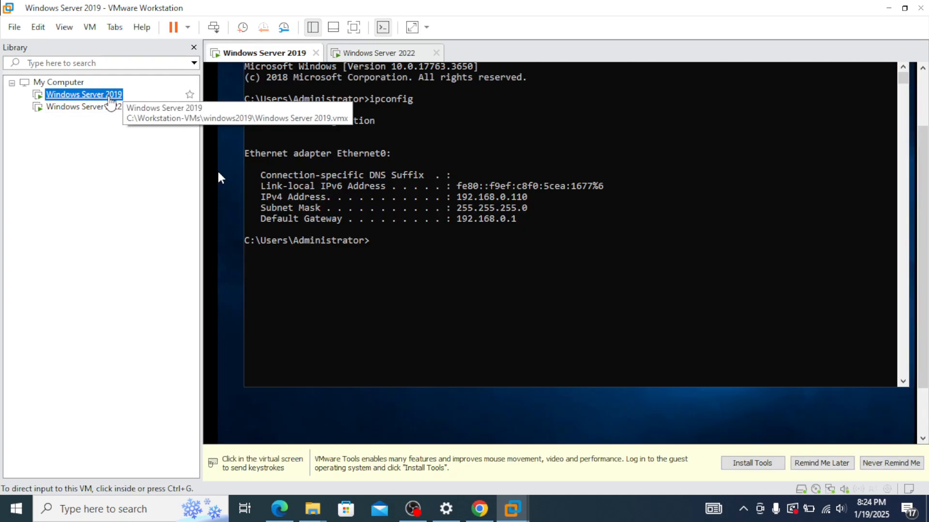
pyautogui.rightClick(110, 101)
pyautogui.click(171, 345)
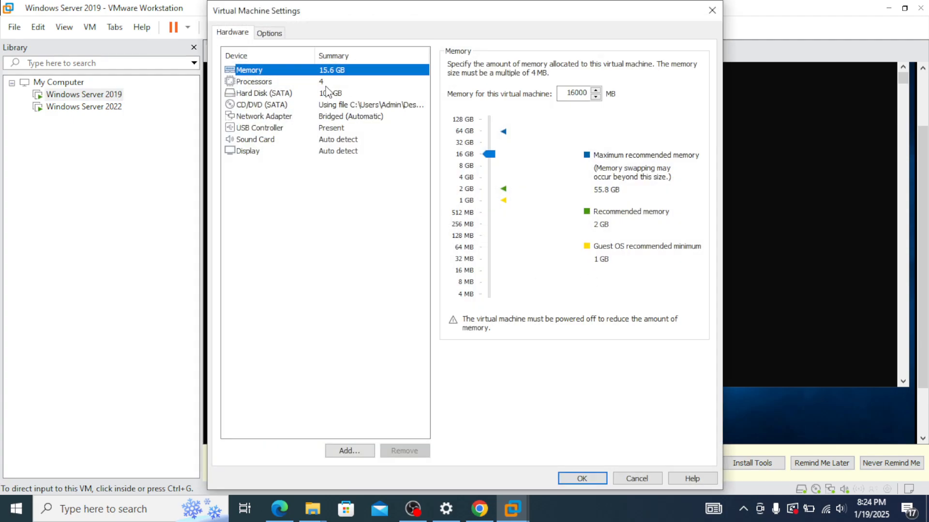
# Step: Review processor, disk, CD/DVD, bridged network, USB, sound and display settings, then cancel unchanged
pyautogui.click(284, 85)
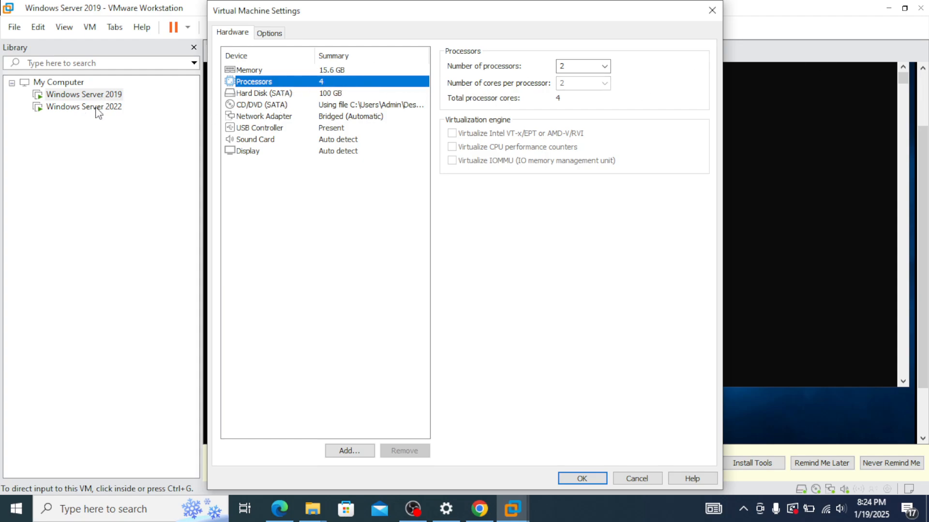
pyautogui.click(344, 96)
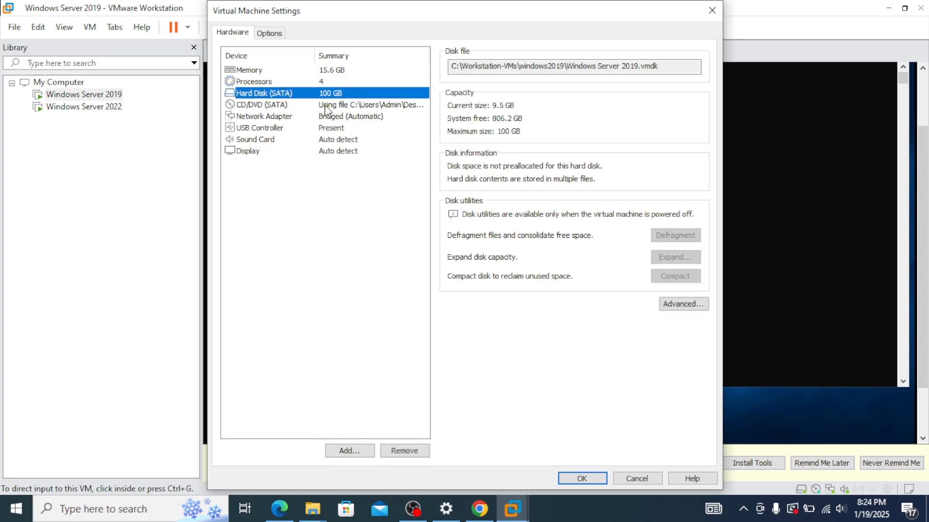
pyautogui.click(380, 107)
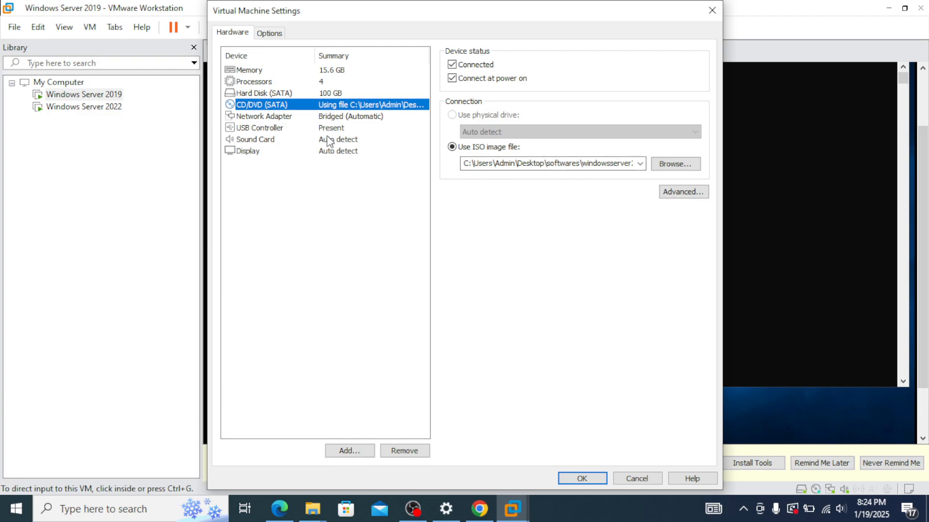
pyautogui.click(363, 118)
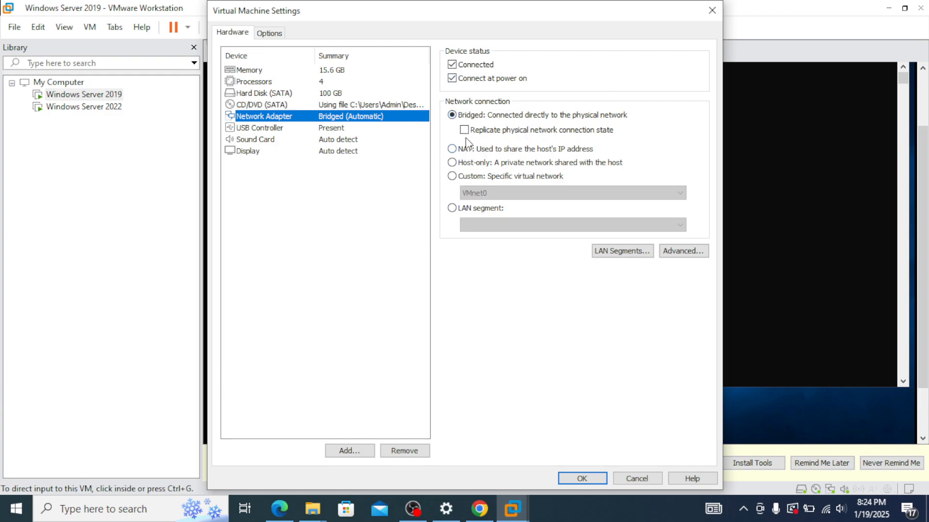
pyautogui.click(338, 130)
pyautogui.click(347, 140)
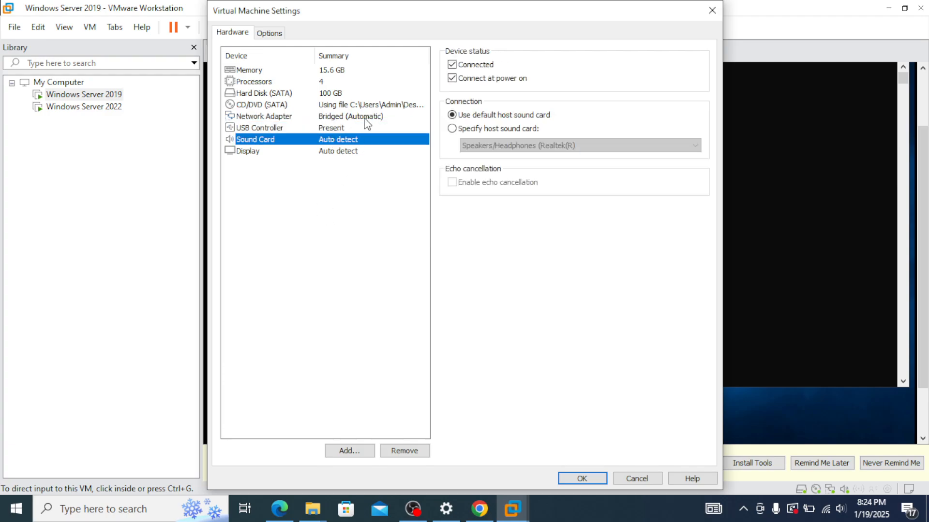
pyautogui.click(369, 117)
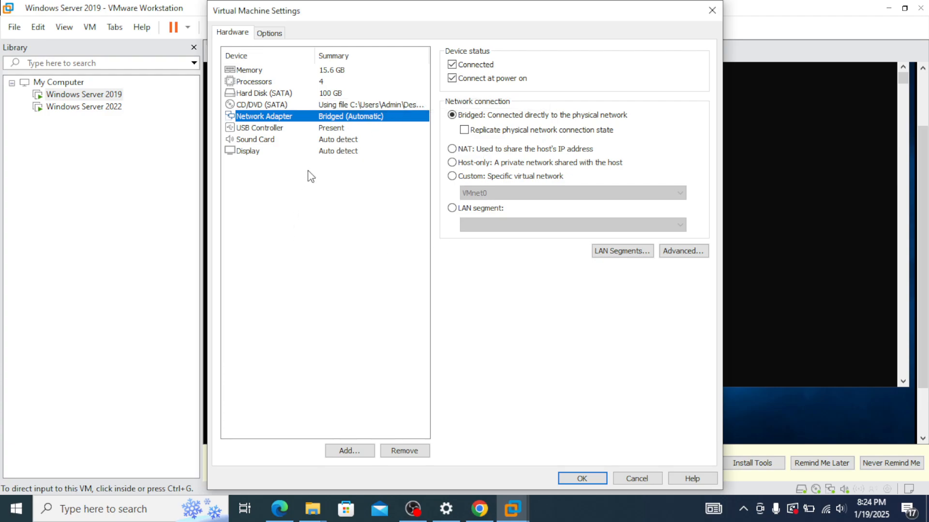
pyautogui.click(259, 155)
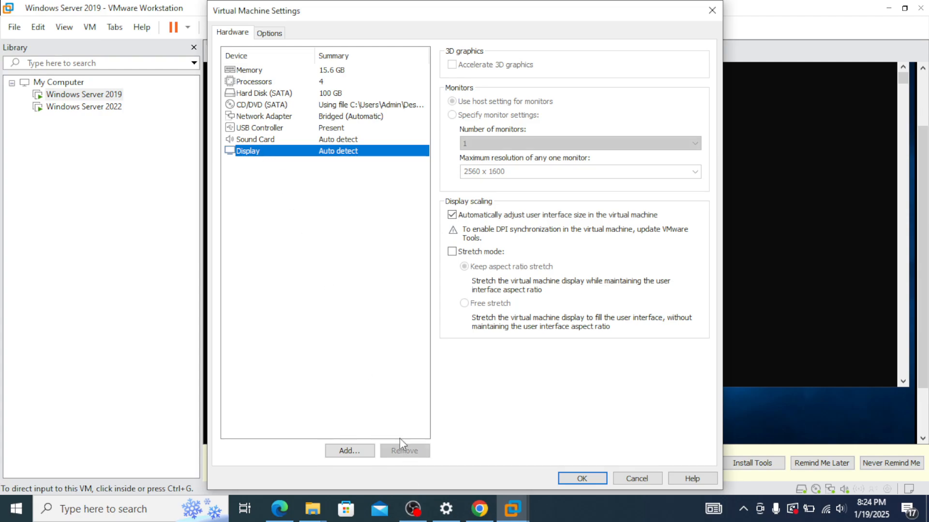
pyautogui.click(640, 479)
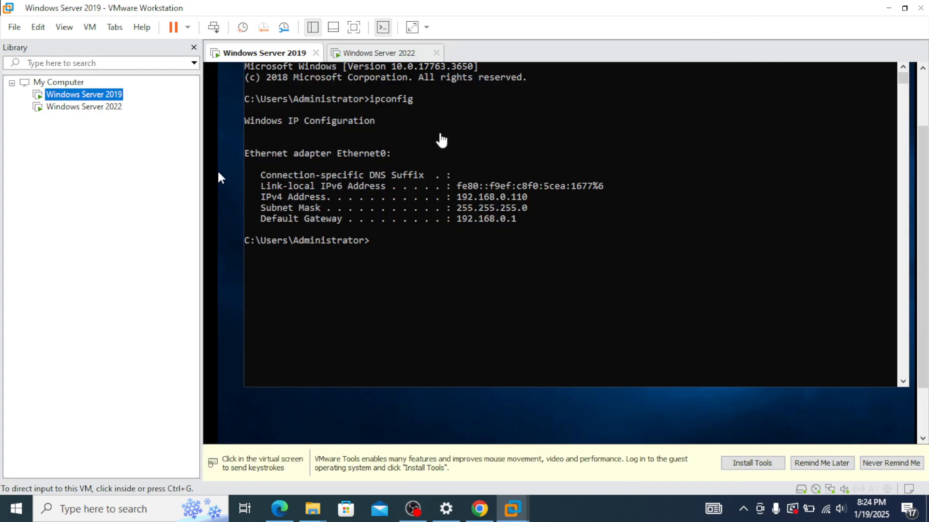
# Step: Return to the Windows Server 2022 VM and focus the Customize settings Password field
pyautogui.click(406, 54)
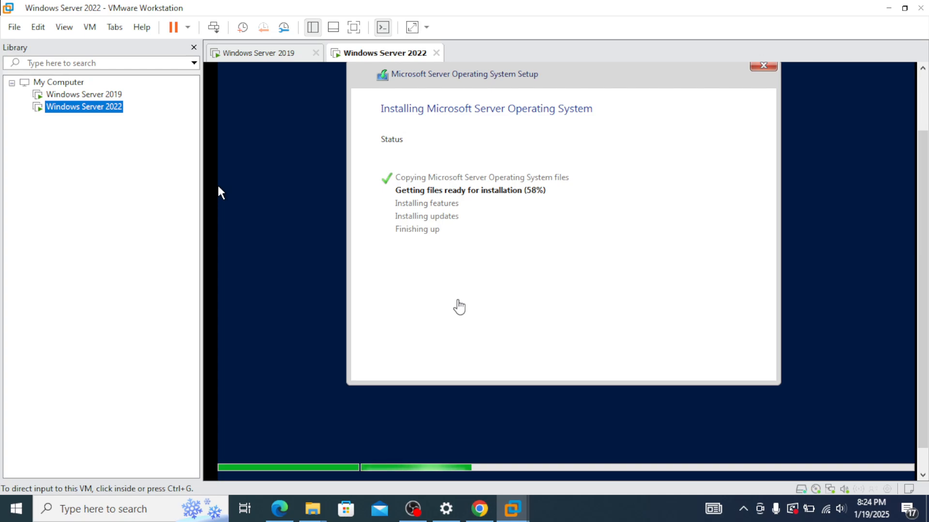
pyautogui.click(580, 517)
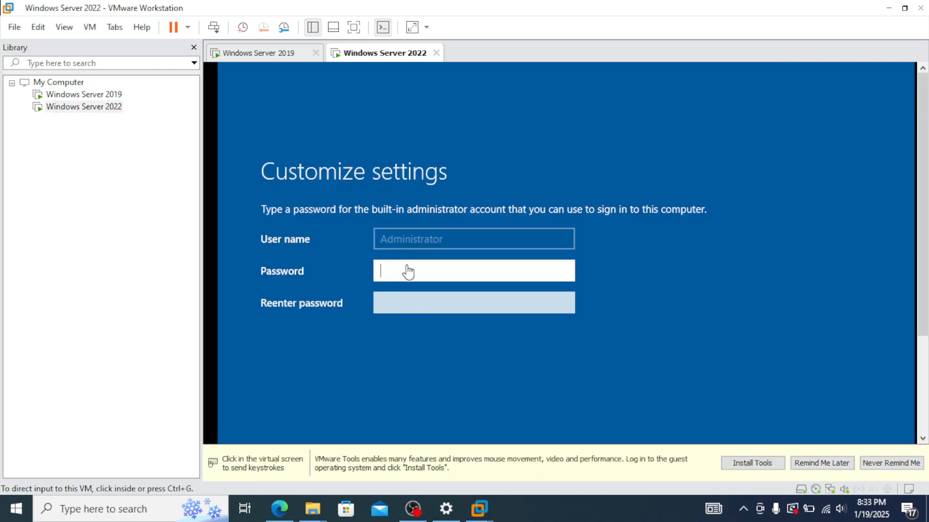
pyautogui.click(408, 272)
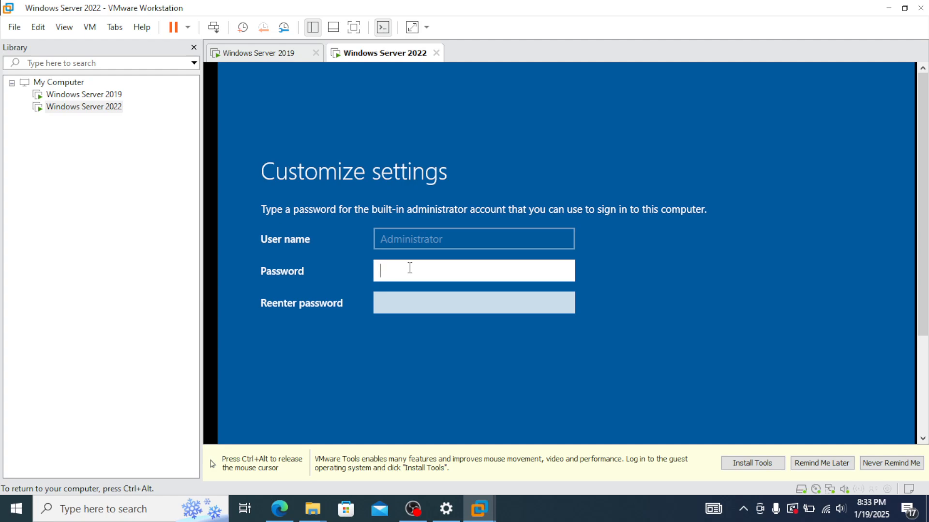
# Step: Enter and confirm the Administrator password, then finish setup to reach the lock screen
pyautogui.press('Tab')
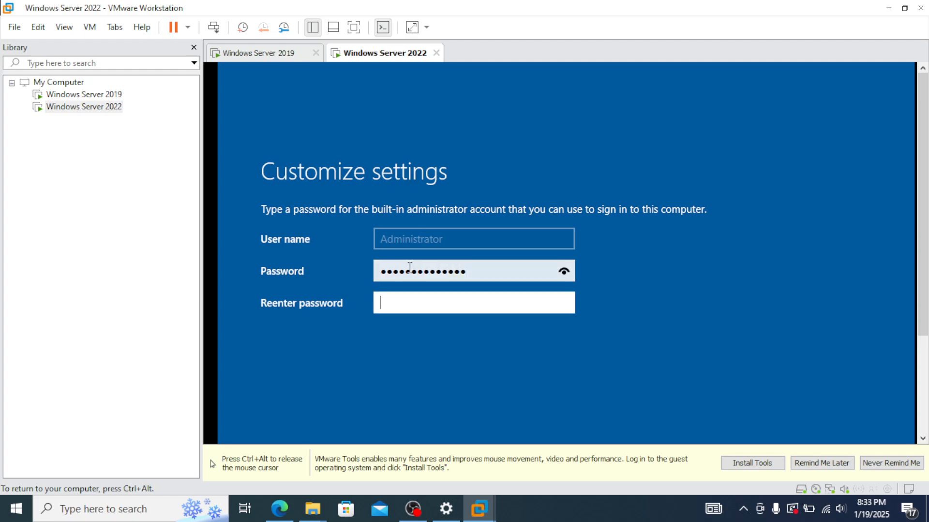
pyautogui.moveTo(925, 301); pyautogui.dragTo(925, 394)
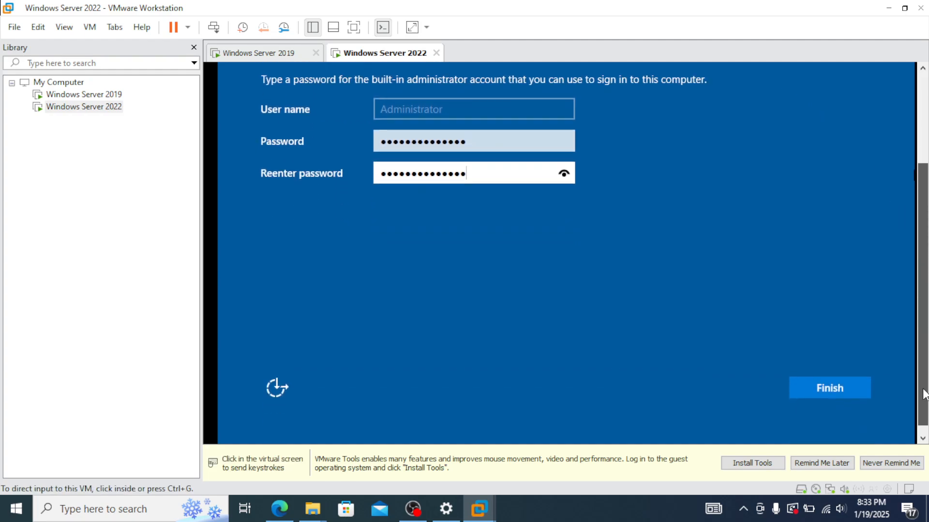
pyautogui.click(830, 387)
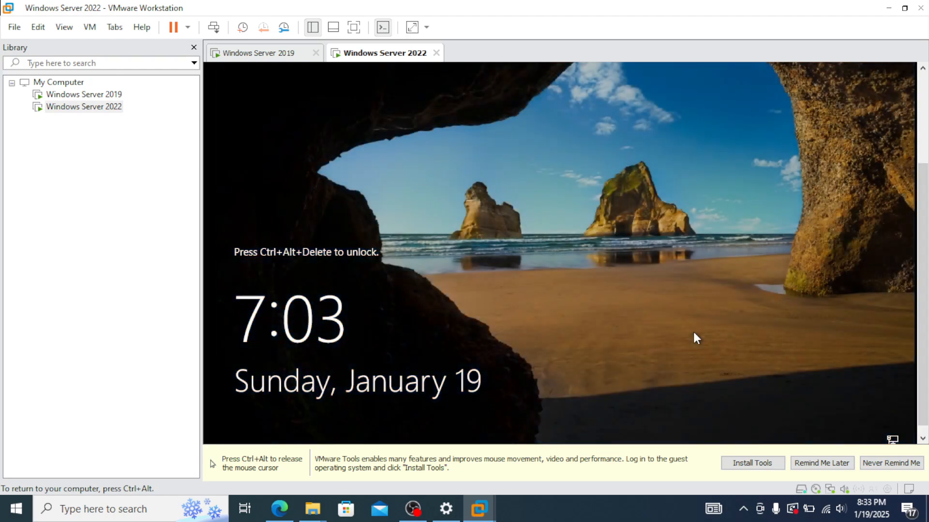
# Step: Start the VMware Tools installation from the hint bar
pyautogui.hotkey('ctrl', 'alt')
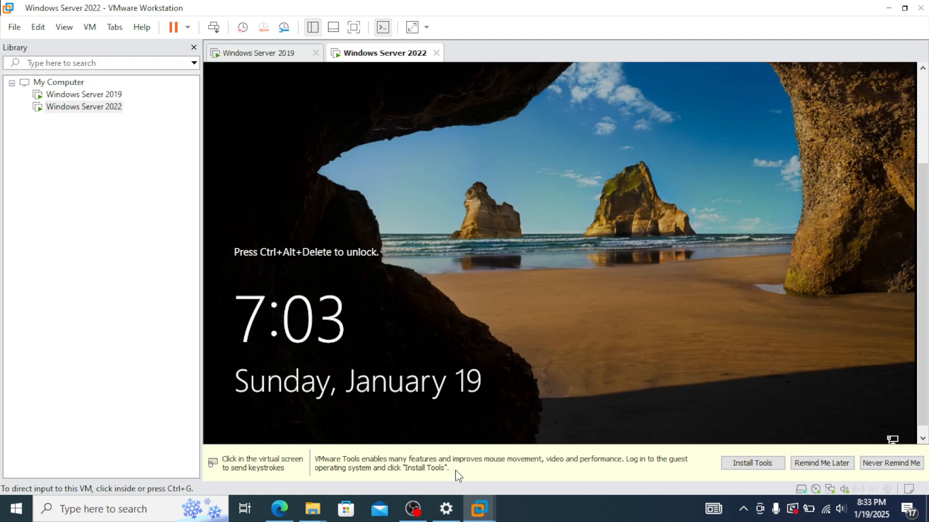
pyautogui.click(539, 256)
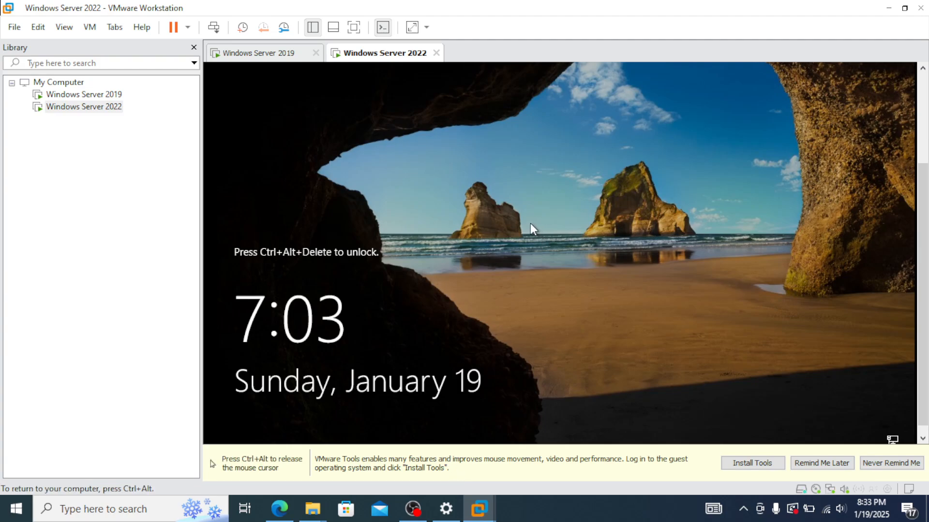
pyautogui.hotkey('ctrl', 'alt')
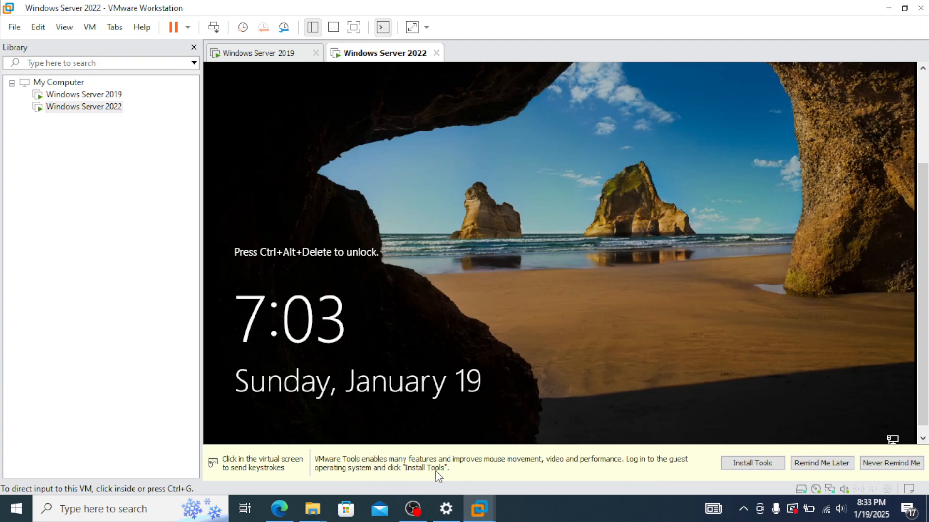
pyautogui.click(770, 466)
# Step: Send Ctrl+Alt+Del from the VM menu to dismiss the Windows Server 2022 lock screen
pyautogui.click(460, 381)
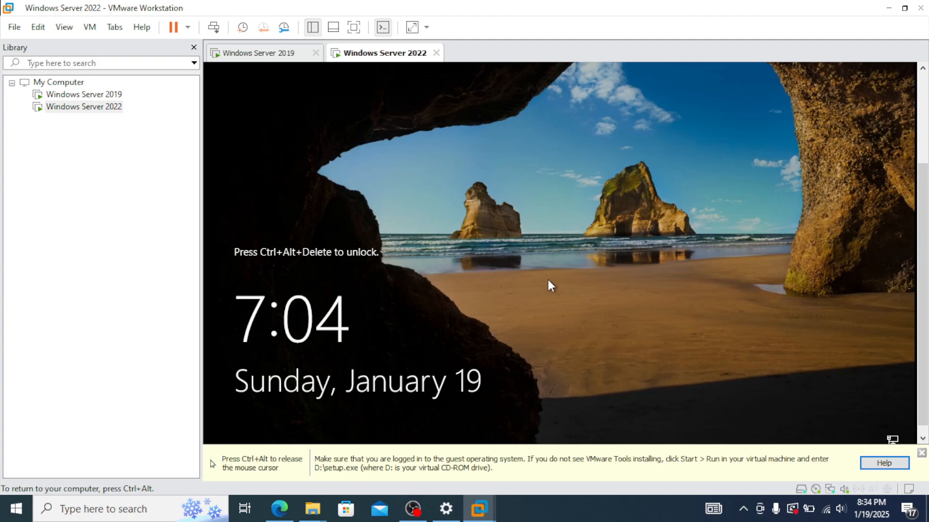
pyautogui.hotkey('ctrl', 'alt')
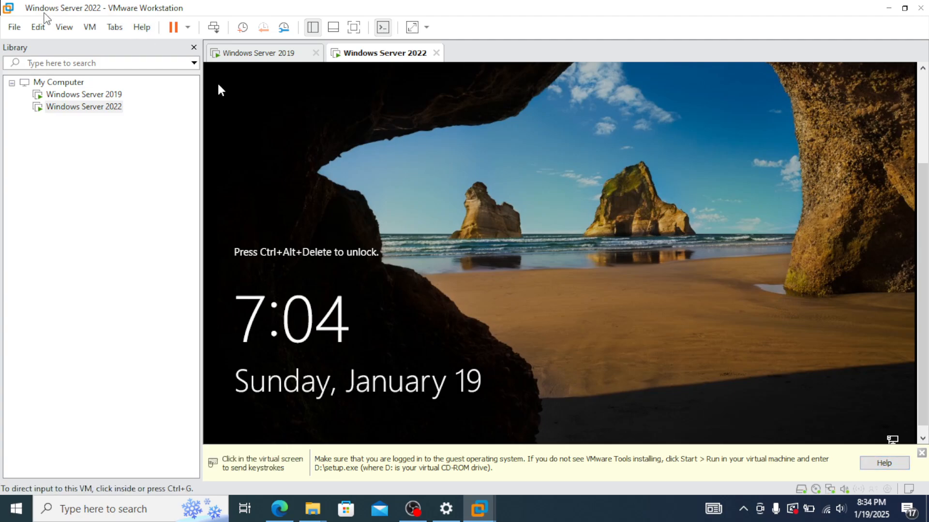
pyautogui.click(89, 28)
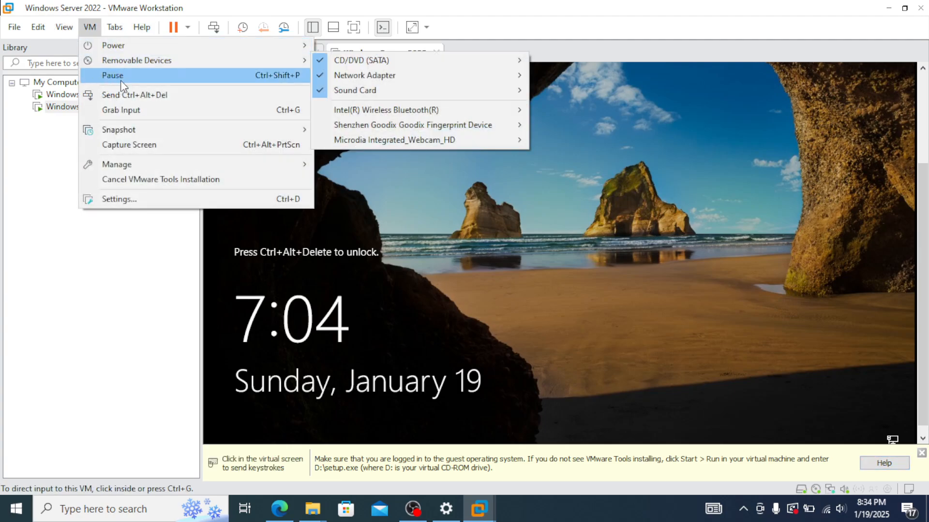
pyautogui.click(145, 99)
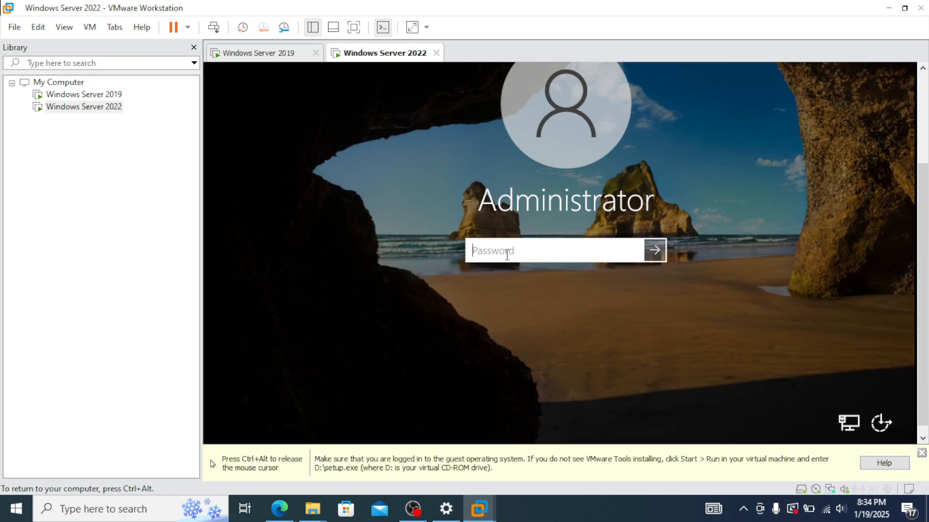
# Step: Sign in to the Windows Server 2022 VM as Administrator with the account password
pyautogui.write('••••••••••••••')
pyautogui.press('Return')
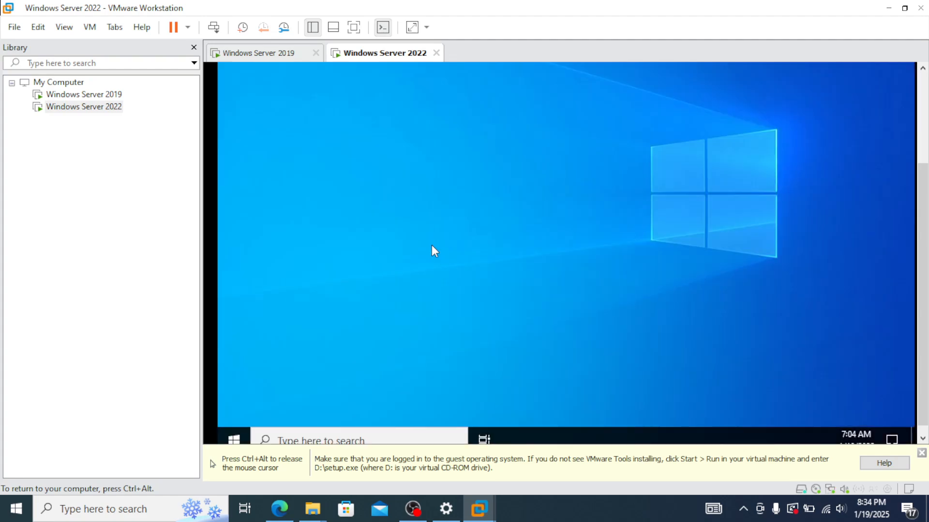
pyautogui.hotkey('ctrl', 'alt')
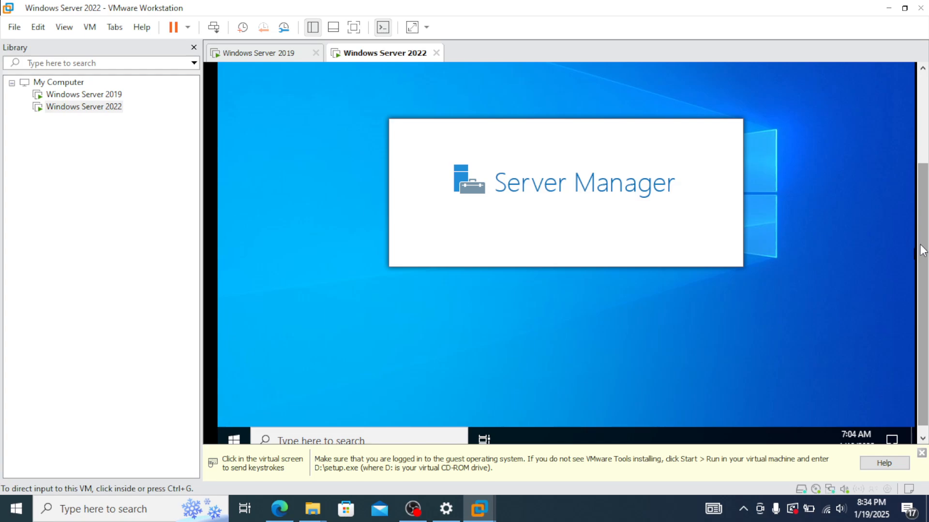
# Step: Scroll the VM view up and close the Windows Admin Center popup
pyautogui.moveTo(920, 245); pyautogui.dragTo(916, 270)
pyautogui.click(863, 265)
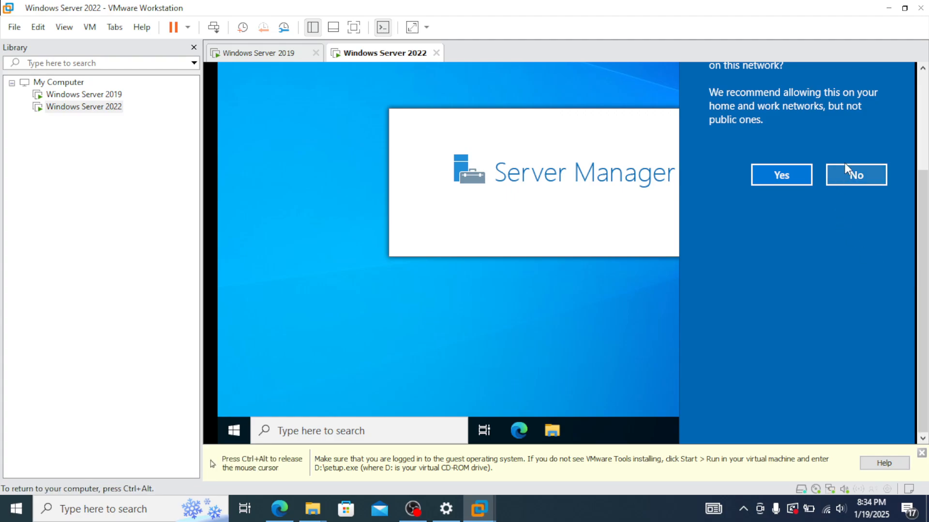
pyautogui.hotkey('ctrl', 'alt')
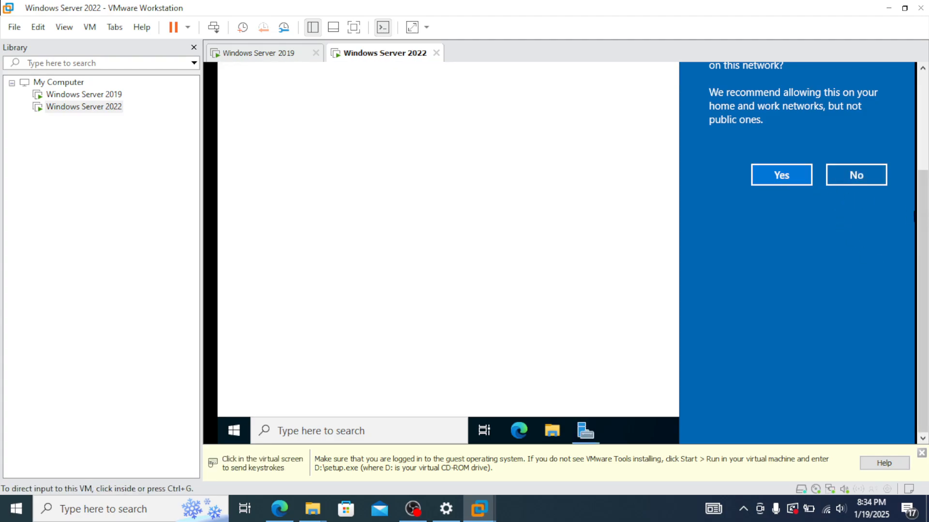
pyautogui.moveTo(921, 221); pyautogui.dragTo(916, 122)
pyautogui.click(908, 123)
pyautogui.click(565, 88)
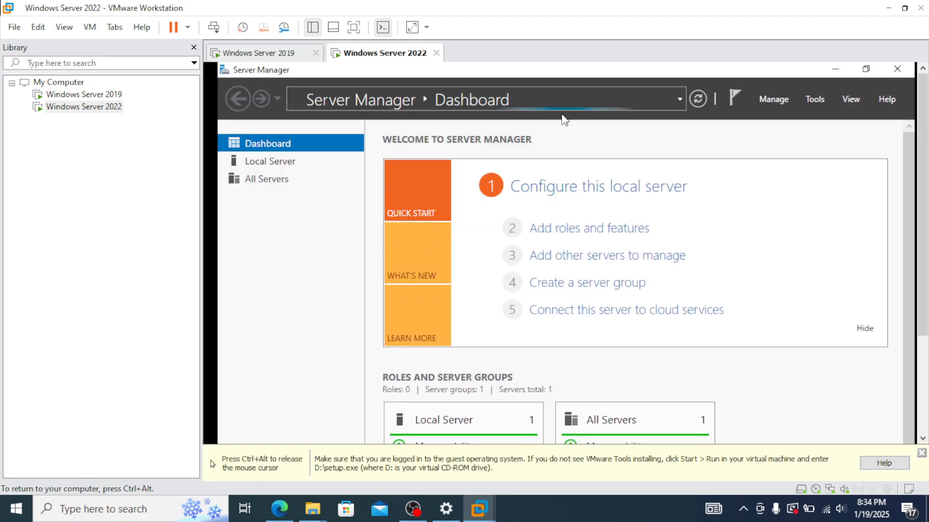
# Step: Open Command Prompt via a 'cmd' search and run ipconfig, showing IPv4 192.168.0.108
pyautogui.click(836, 70)
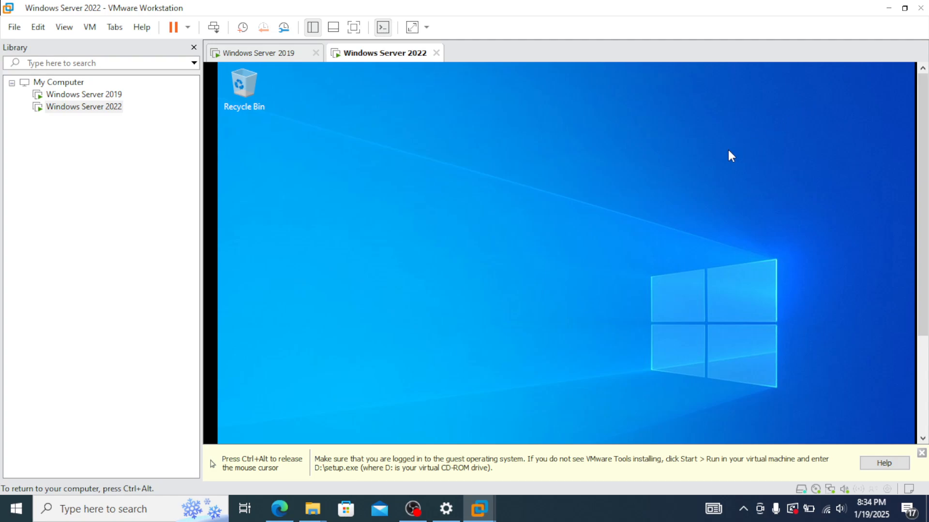
pyautogui.moveTo(923, 282); pyautogui.dragTo(922, 387)
pyautogui.click(414, 434)
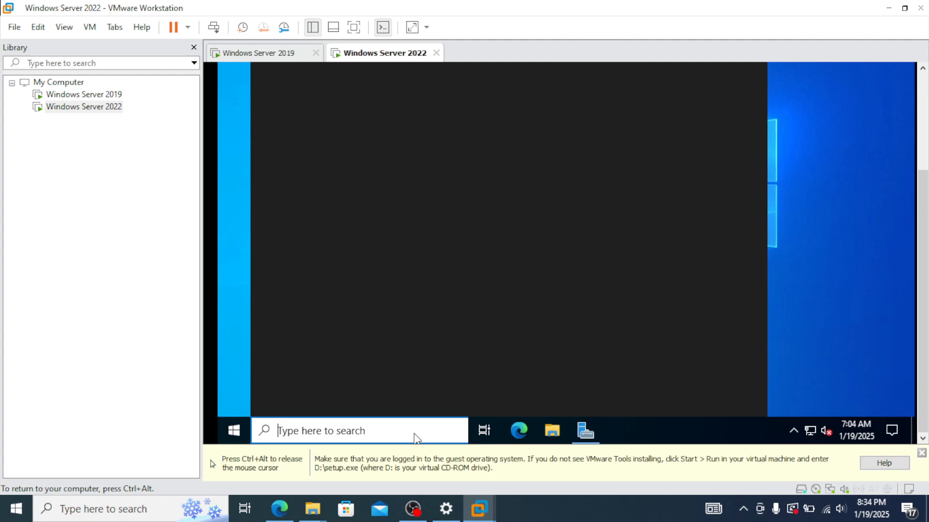
pyautogui.write('cmd')
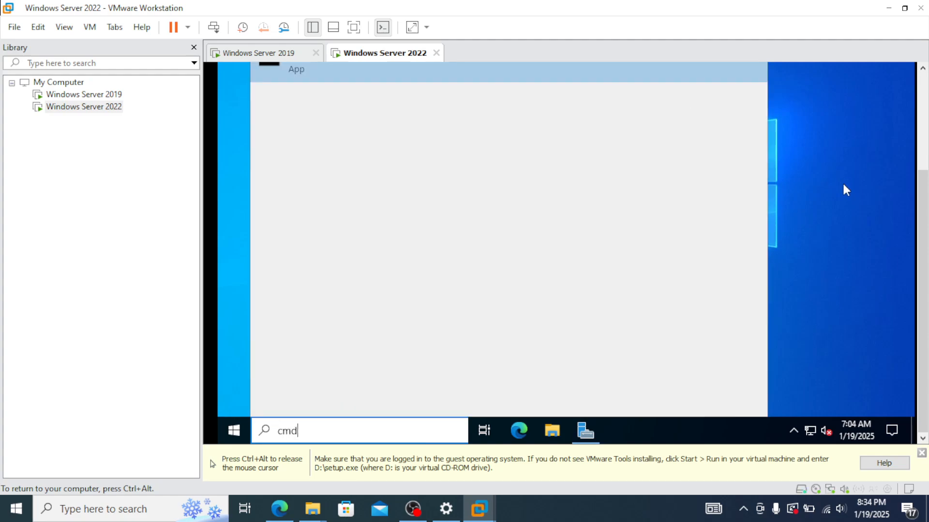
pyautogui.click(341, 141)
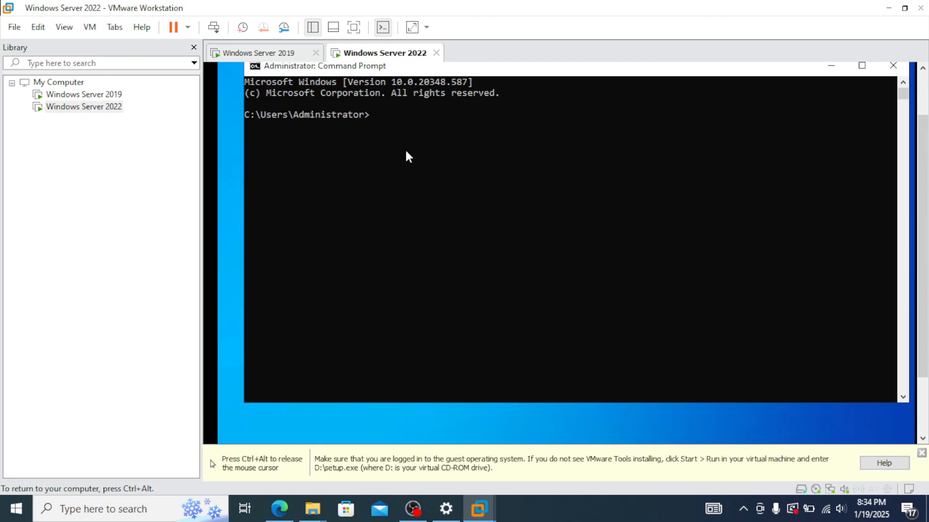
pyautogui.write('ipconfig')
pyautogui.press('Return')
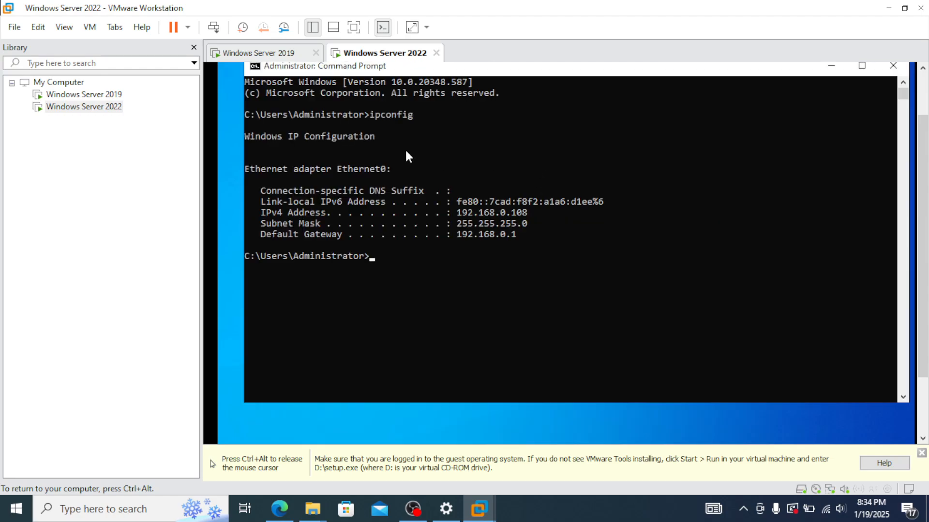
pyautogui.hotkey('ctrl', 'alt')
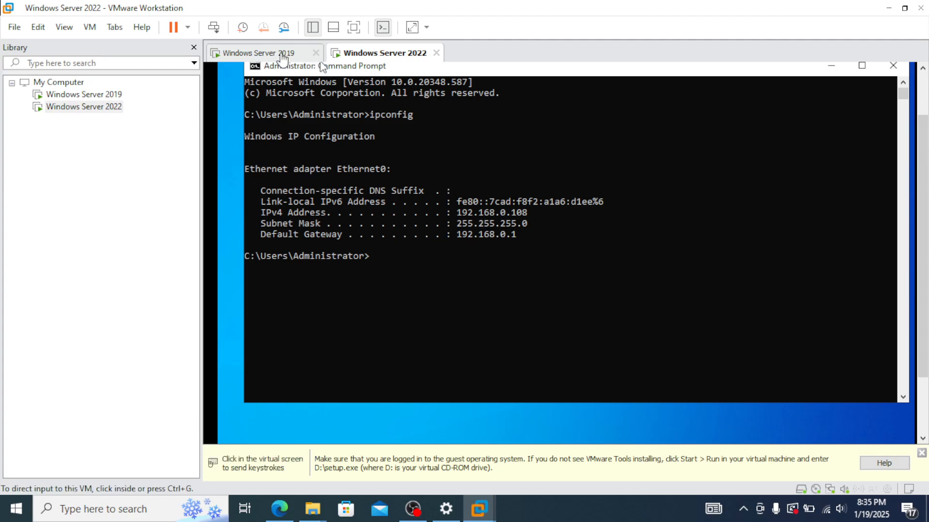
# Step: Switch to the Windows Server 2019 VM and begin typing 'ping 192.168.0.' in its Command Prompt
pyautogui.click(261, 53)
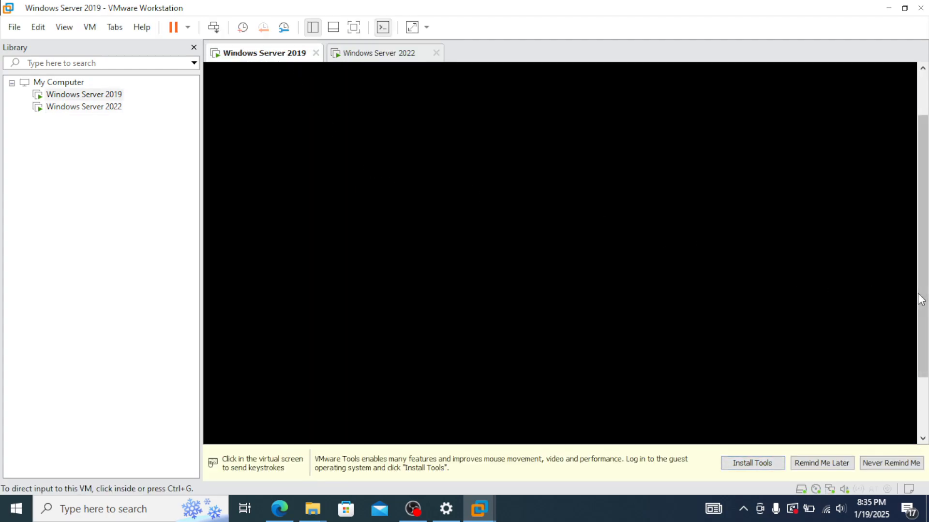
pyautogui.click(603, 212)
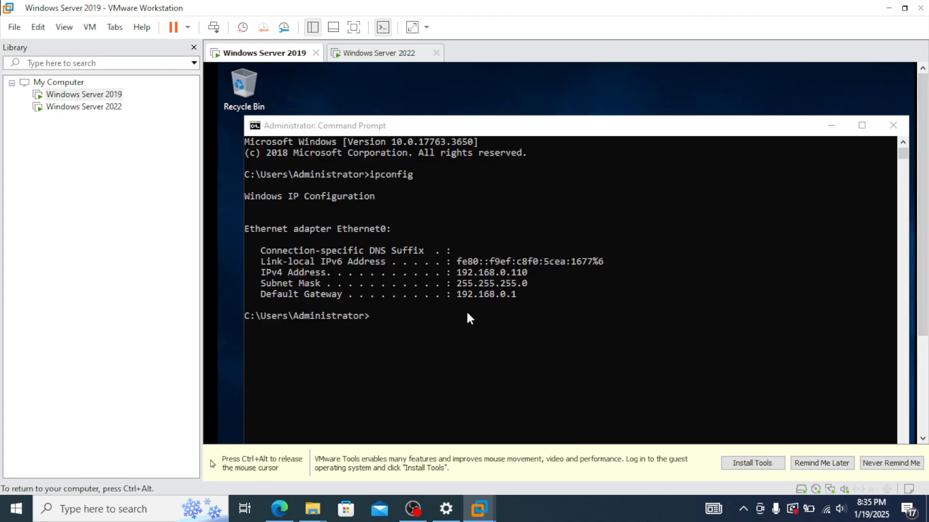
pyautogui.click(456, 273)
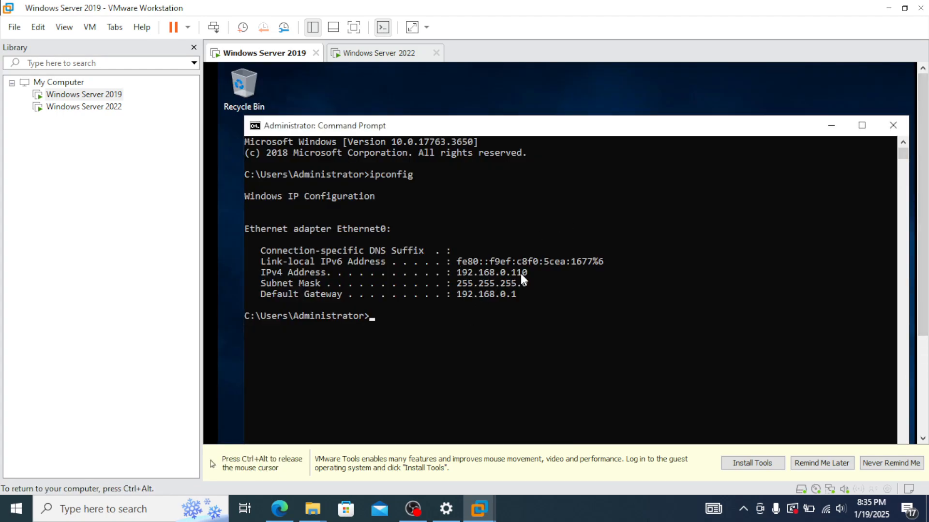
pyautogui.hotkey('ctrl', 'alt')
pyautogui.click(386, 55)
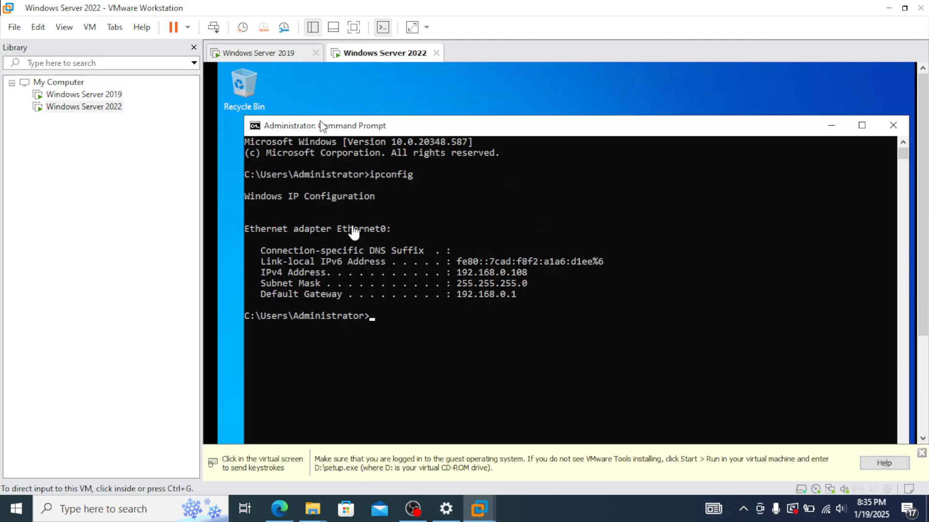
pyautogui.click(269, 53)
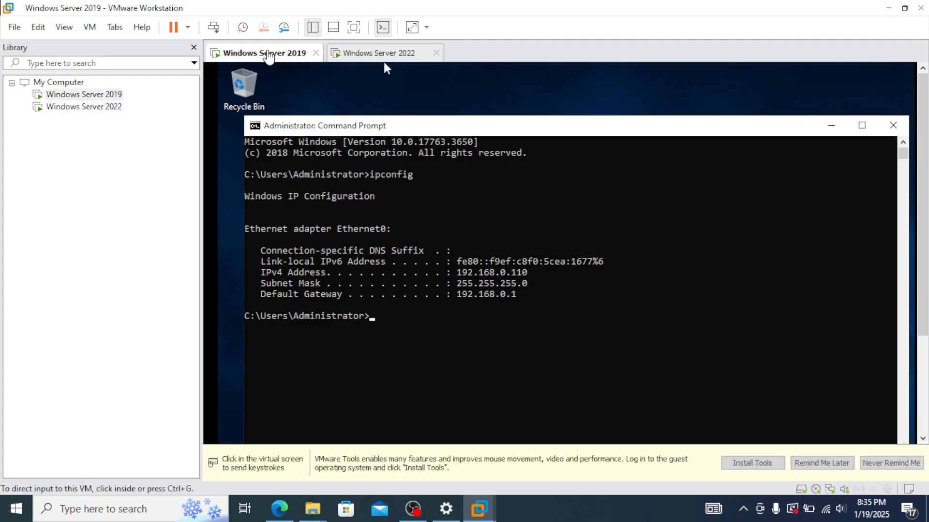
pyautogui.click(422, 324)
pyautogui.write('ping 192.16')
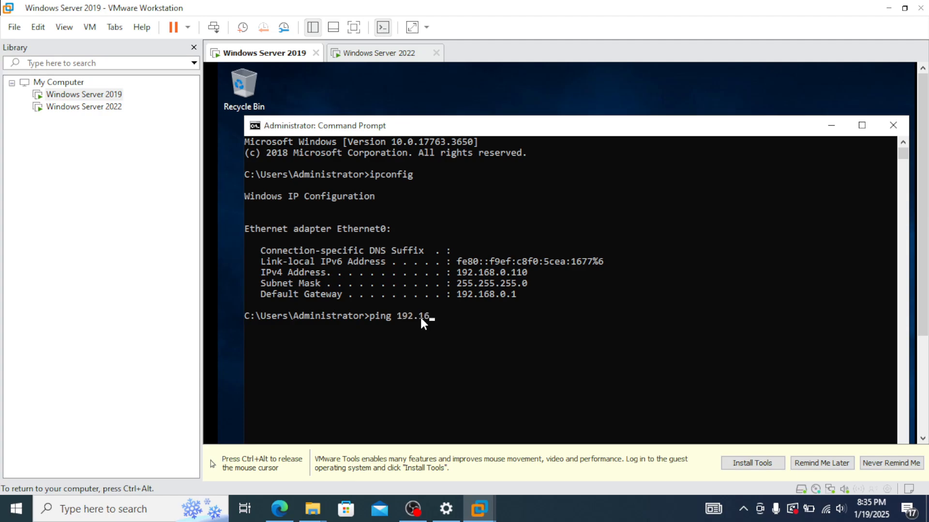
pyautogui.write('8.0.')
pyautogui.hotkey('ctrl', 'alt')
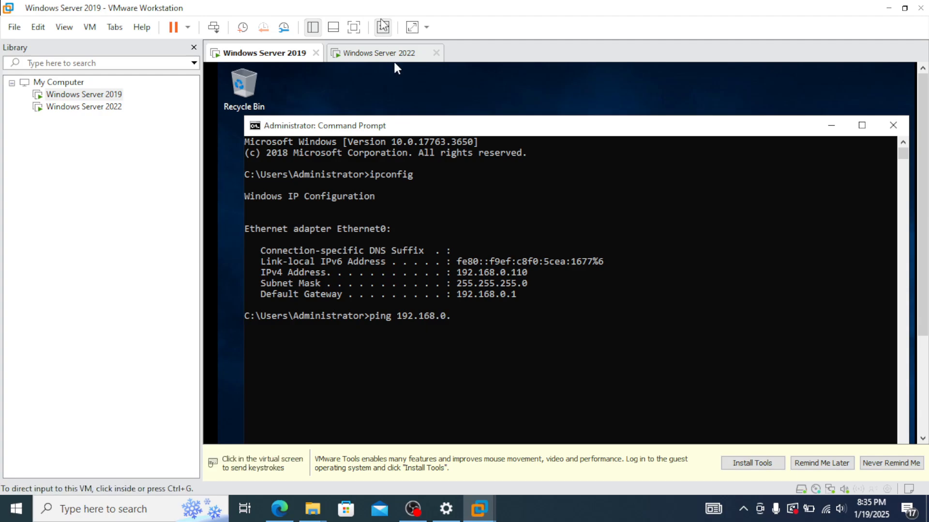
# Step: Complete and run 'ping 192.168.0.108', stopping it with Ctrl+C after it times out
pyautogui.click(394, 61)
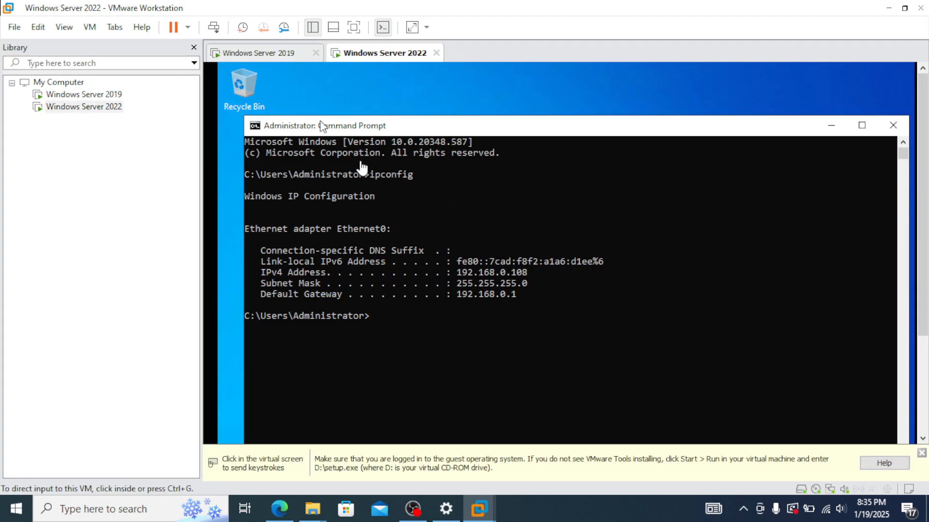
pyautogui.click(270, 54)
pyautogui.click(497, 312)
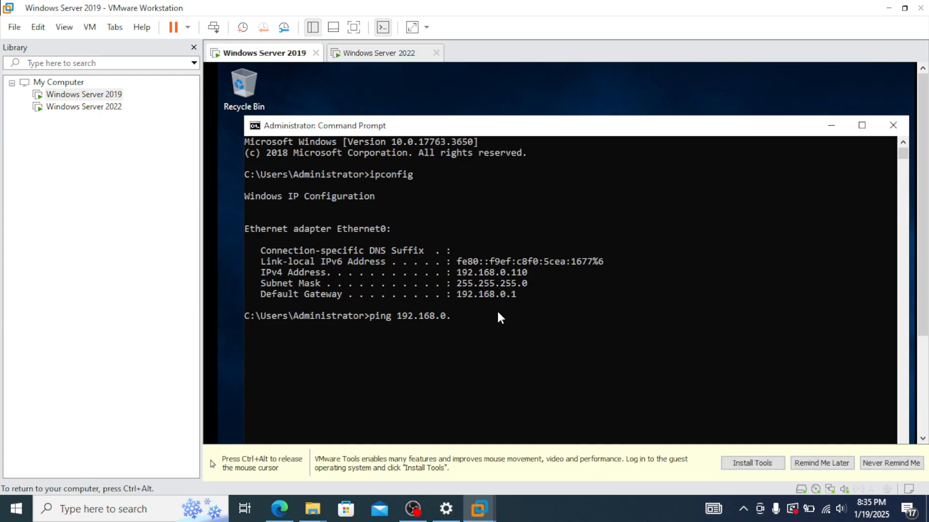
pyautogui.write('108')
pyautogui.press('Return')
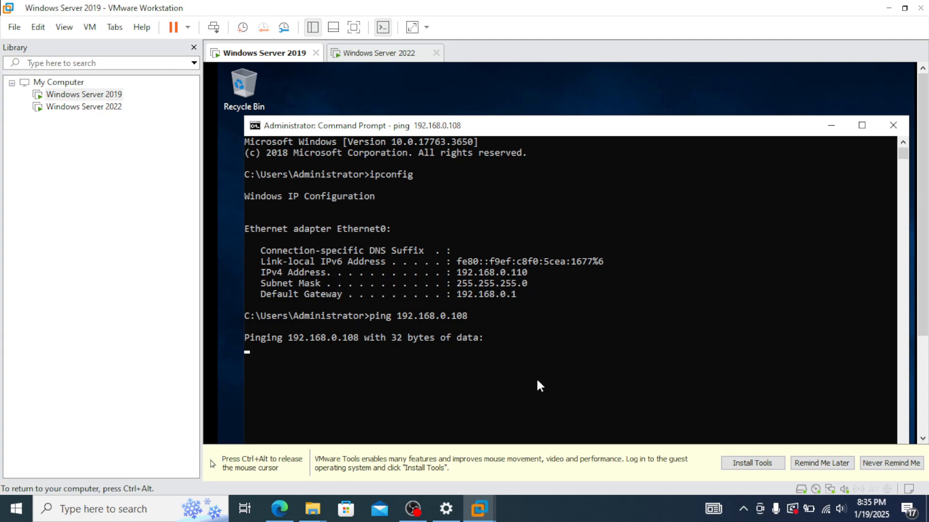
pyautogui.hotkey('ctrl', 'c')
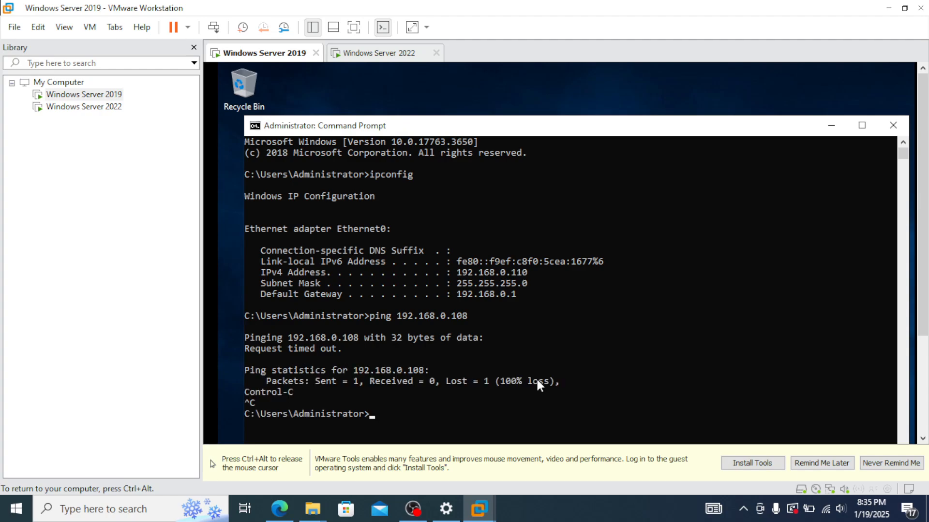
pyautogui.hotkey('ctrl', 'alt')
# Step: Switch to the Windows Server 2022 VM and bring Server Manager to the front
pyautogui.click(379, 54)
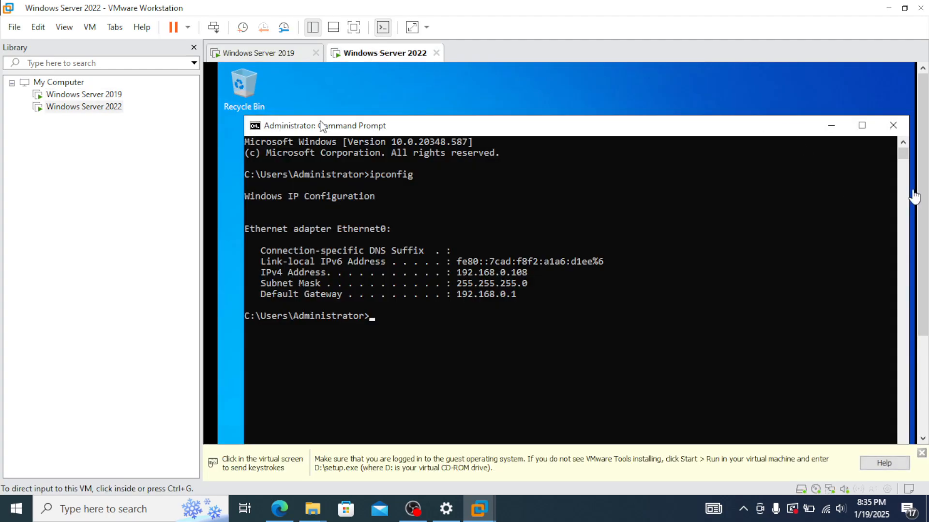
pyautogui.moveTo(921, 194); pyautogui.dragTo(915, 320)
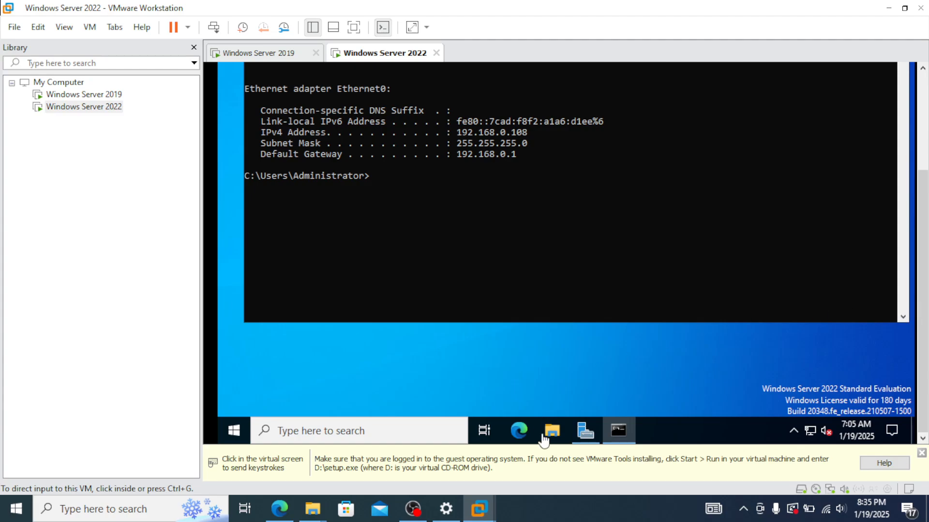
pyautogui.click(586, 437)
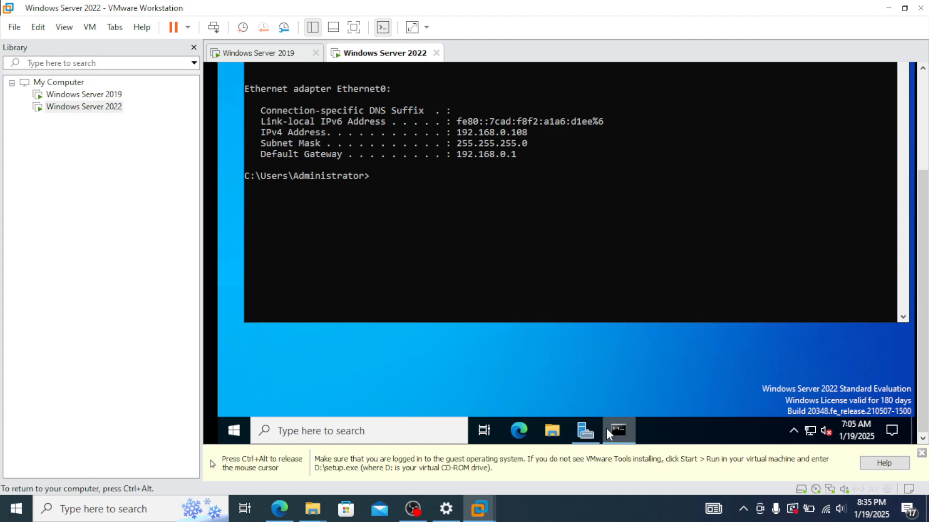
pyautogui.click(586, 429)
pyautogui.hotkey('ctrl', 'alt')
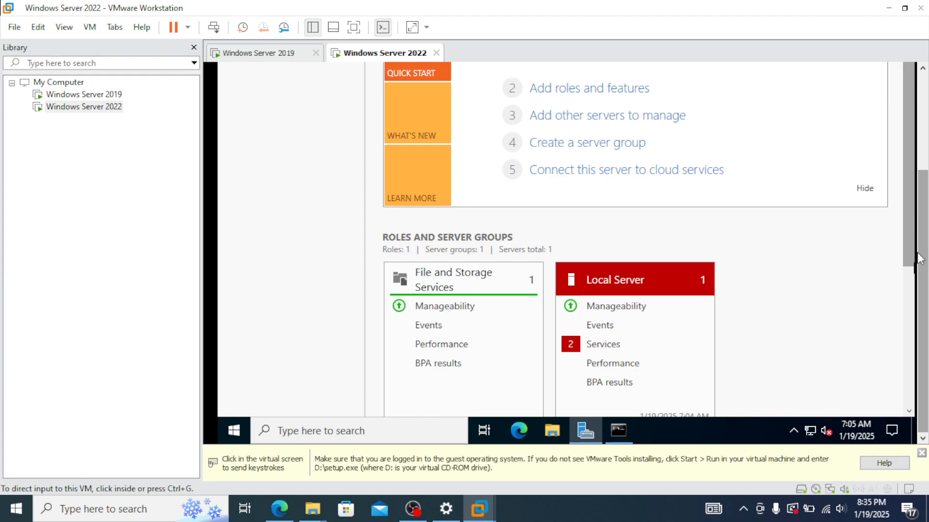
pyautogui.moveTo(918, 253); pyautogui.dragTo(928, 146)
pyautogui.click(875, 121)
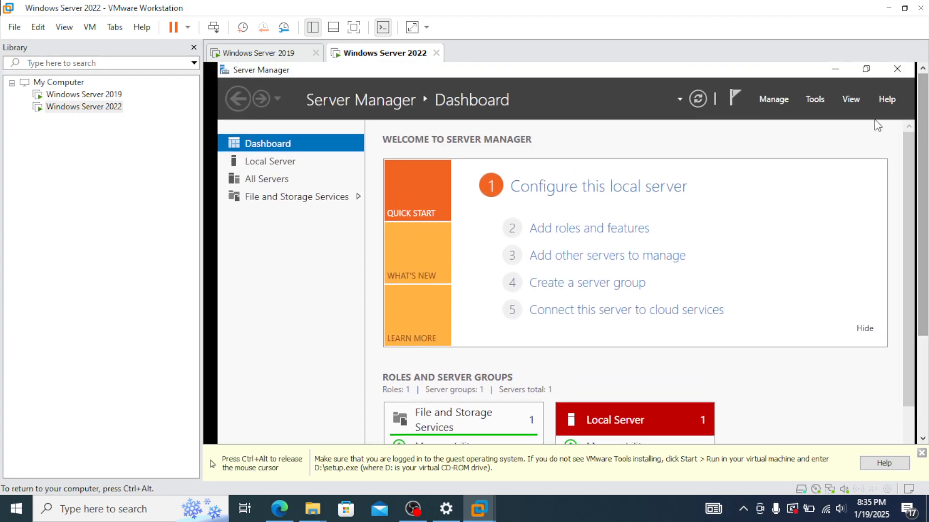
# Step: Launch Windows Defender Firewall with Advanced Security from Server Manager's Tools menu
pyautogui.click(818, 99)
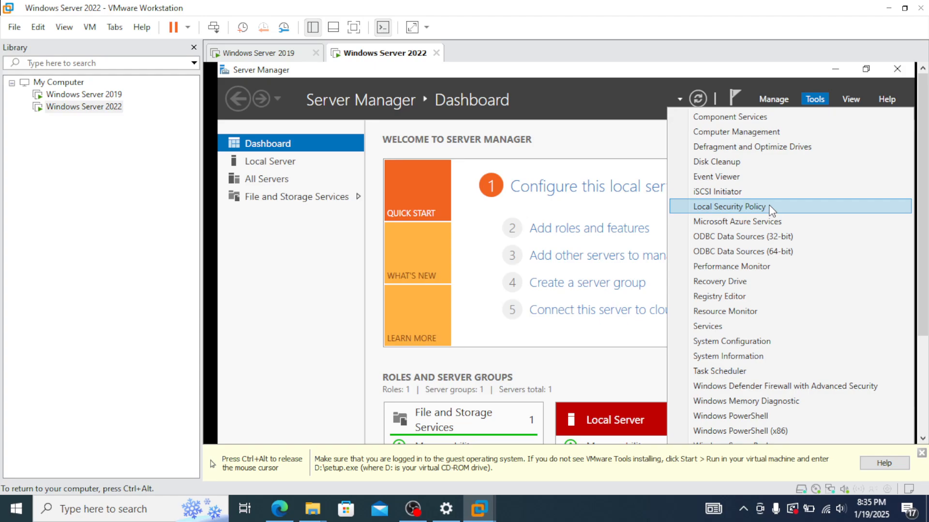
pyautogui.click(655, 504)
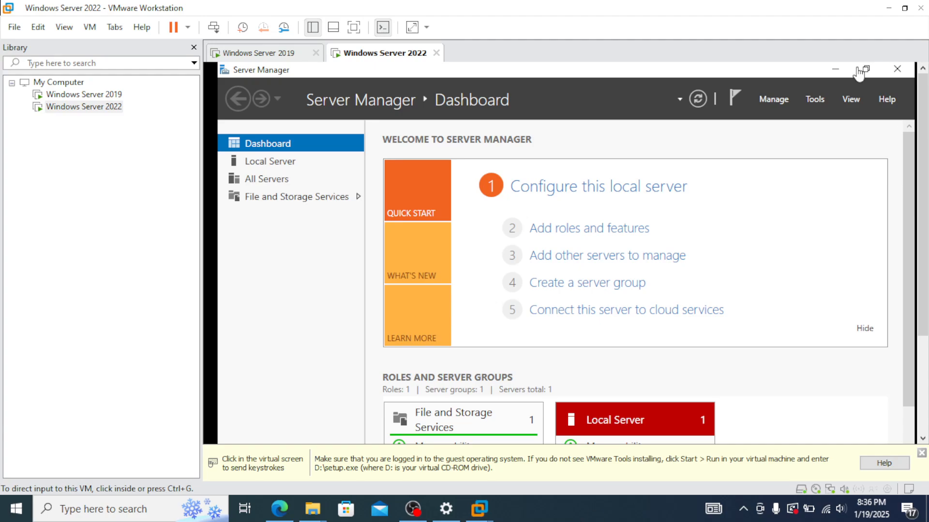
pyautogui.click(820, 99)
pyautogui.click(819, 100)
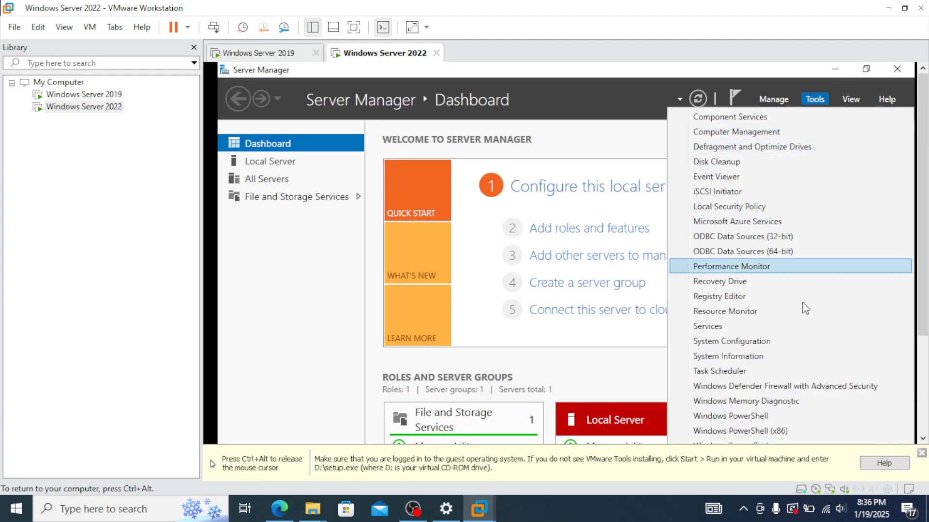
pyautogui.hotkey('ctrl', 'alt')
pyautogui.moveTo(920, 251); pyautogui.dragTo(917, 279)
pyautogui.click(881, 290)
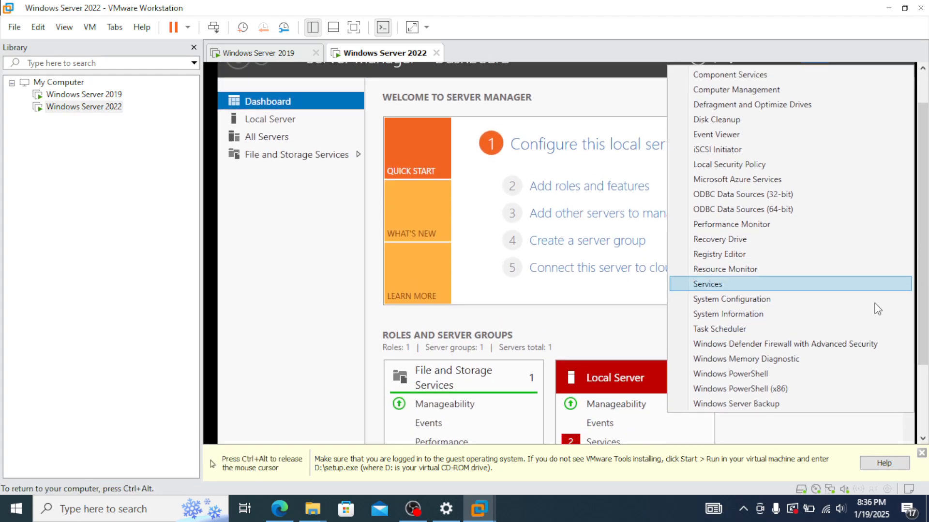
pyautogui.click(777, 344)
pyautogui.hotkey('ctrl', 'alt')
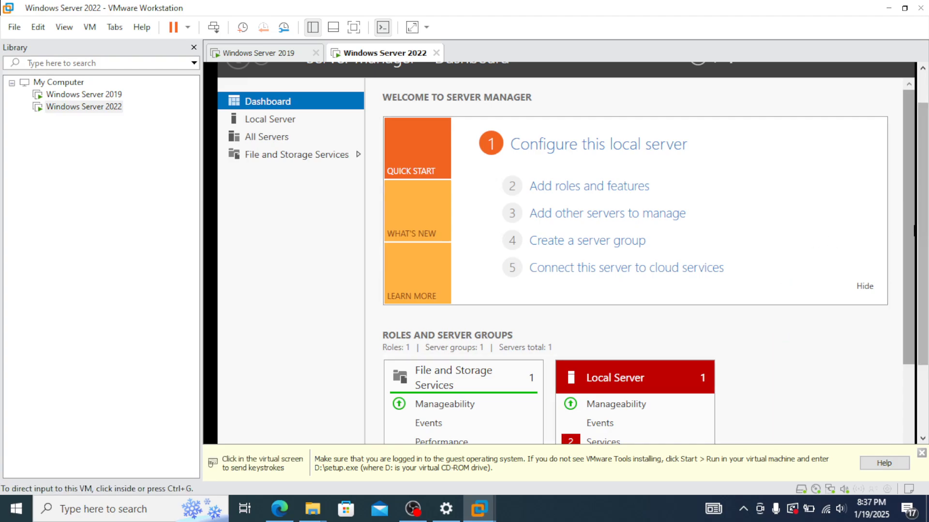
# Step: Under Inbound Rules, enable File and Printer Sharing (Echo Request - ICMPv4-In) from its context menu
pyautogui.click(296, 139)
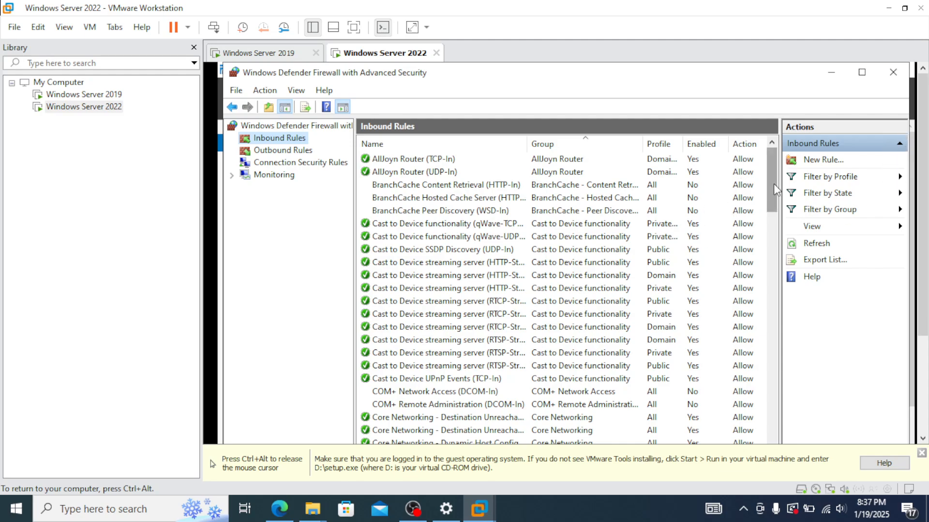
pyautogui.moveTo(772, 184); pyautogui.dragTo(763, 274)
pyautogui.click(469, 344)
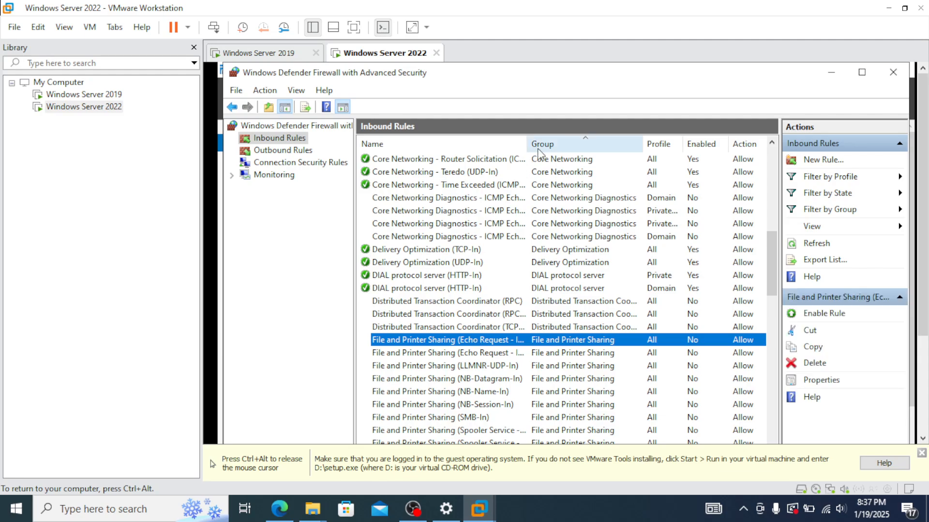
pyautogui.moveTo(527, 140); pyautogui.dragTo(579, 140)
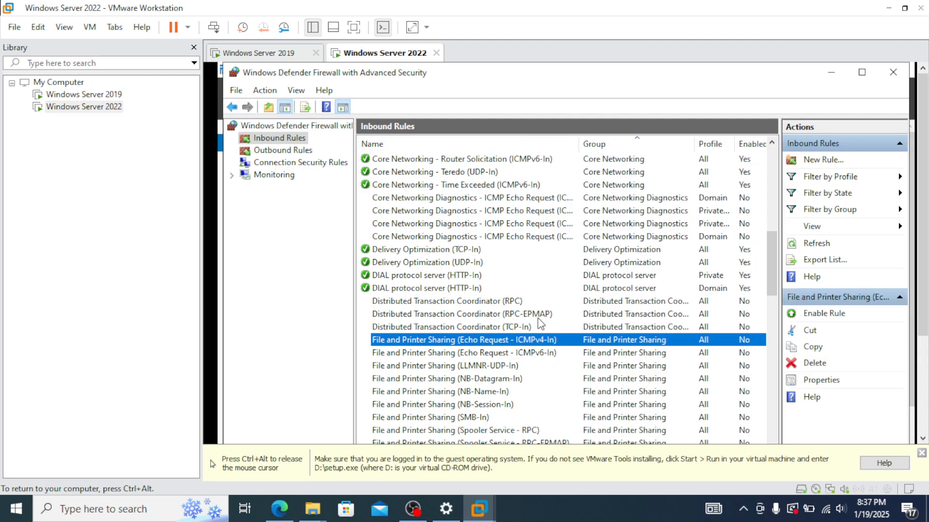
pyautogui.rightClick(549, 342)
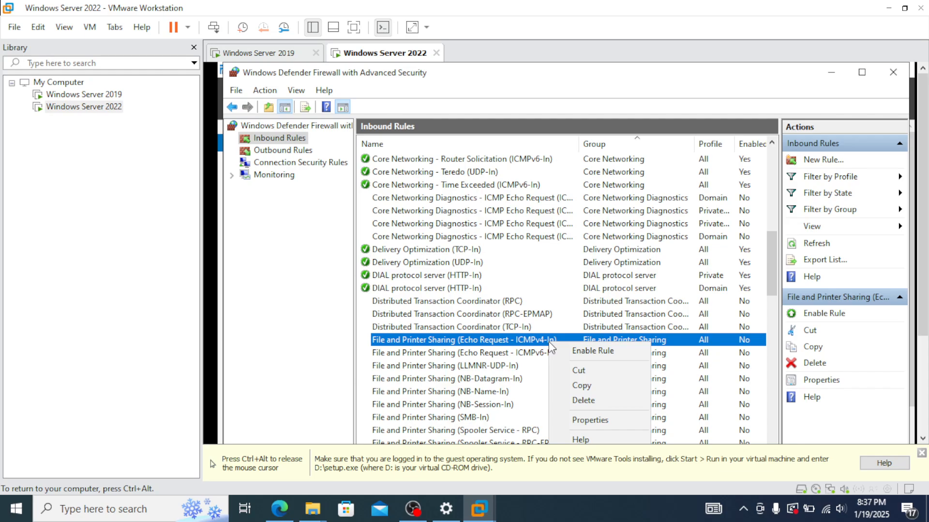
pyautogui.click(592, 352)
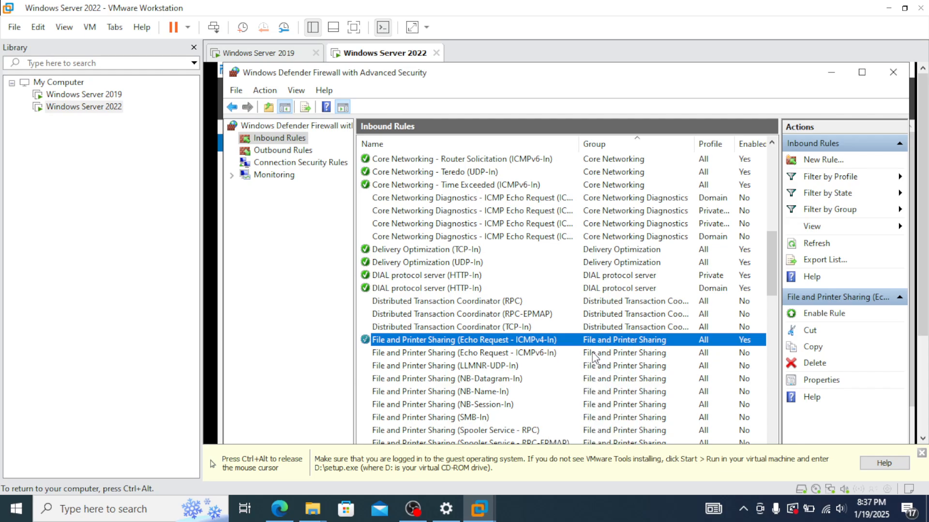
pyautogui.click(488, 354)
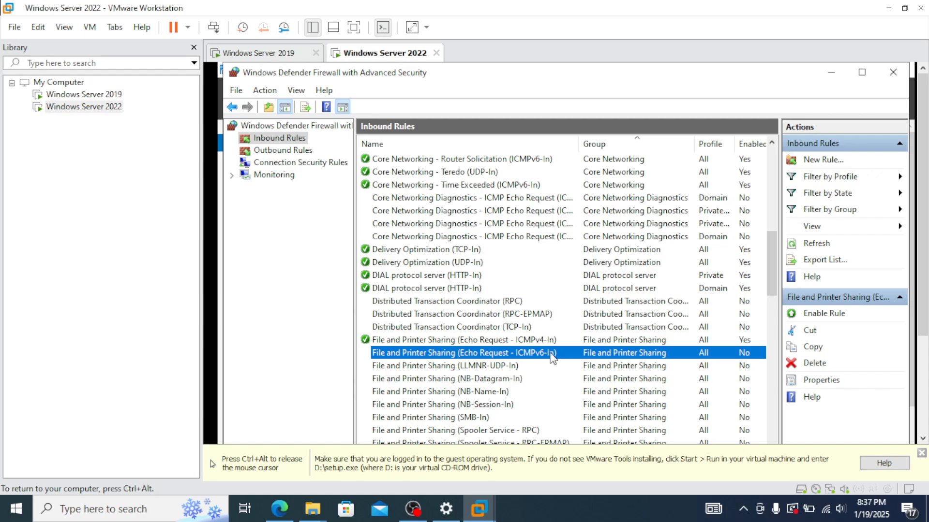
pyautogui.click(539, 341)
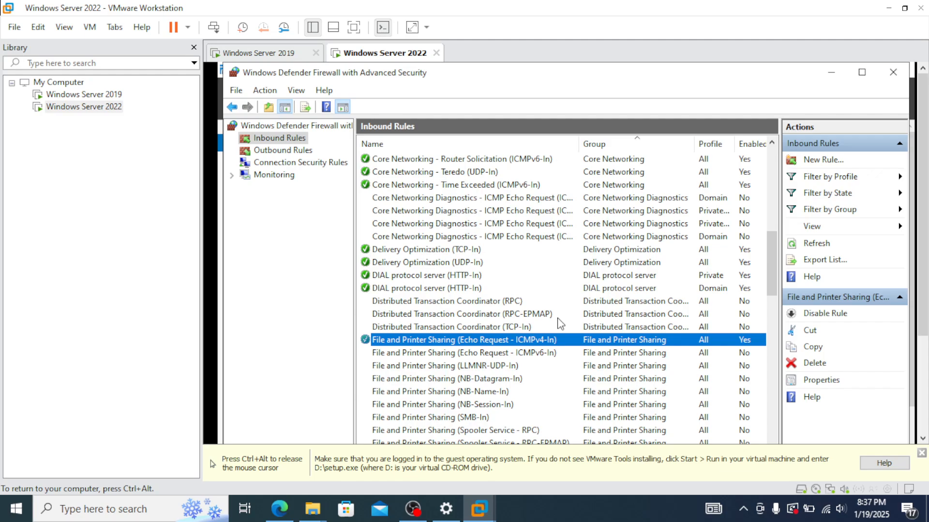
# Step: Switch to the Windows Server 2019 VM and minimize its Command Prompt to show the desktop
pyautogui.click(275, 56)
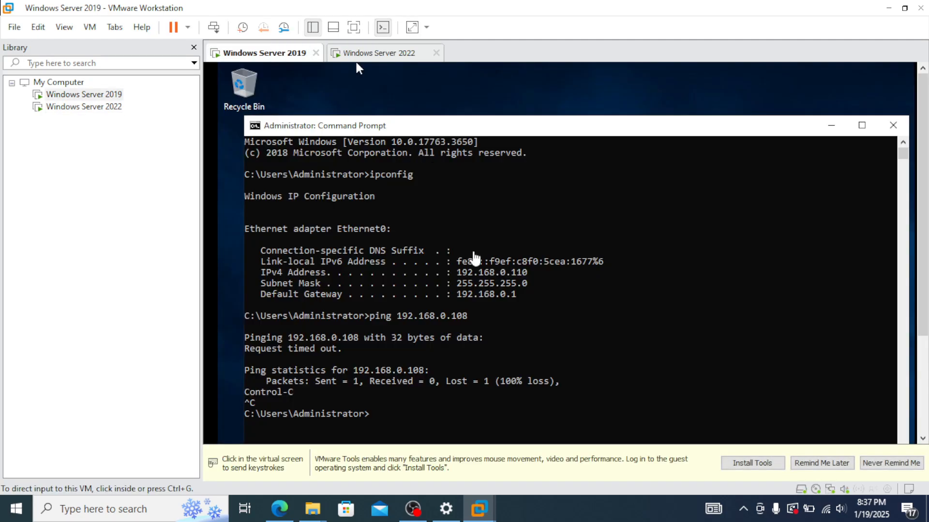
pyautogui.click(835, 123)
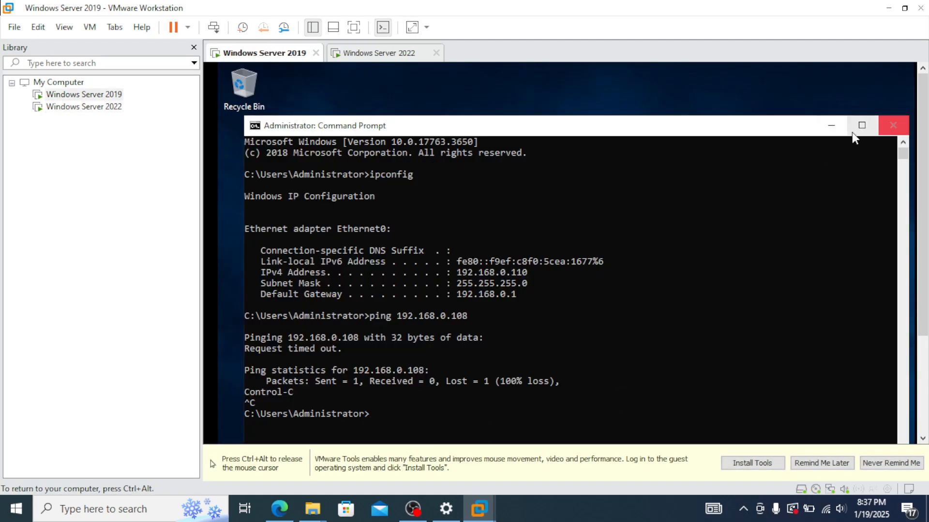
pyautogui.click(831, 126)
pyautogui.moveTo(925, 130); pyautogui.dragTo(909, 222)
pyautogui.click(727, 298)
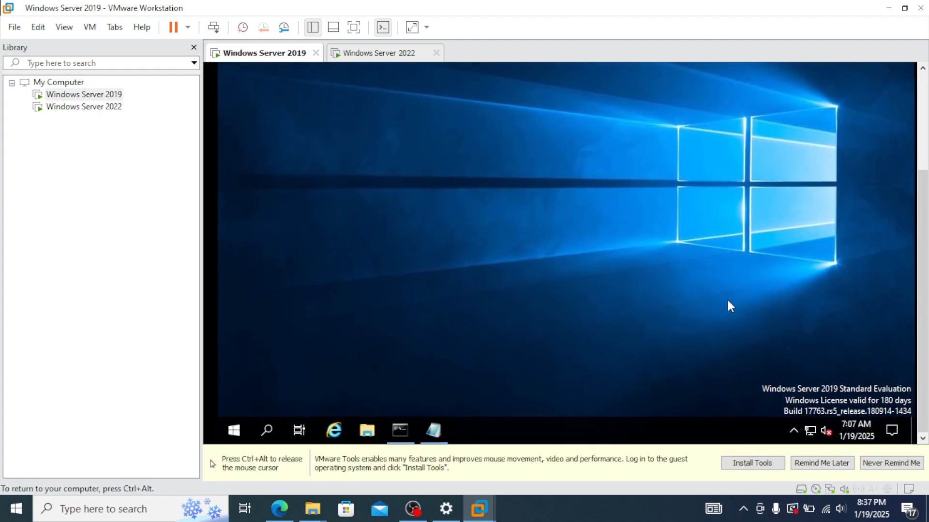
# Step: Launch Server Manager via a 'ser' search, then open Windows Defender Firewall from Tools
pyautogui.click(270, 430)
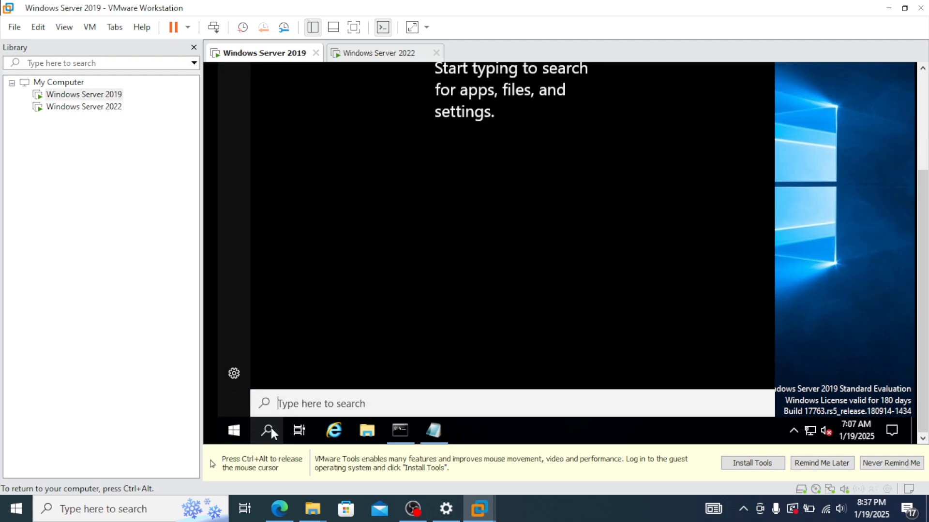
pyautogui.write('services')
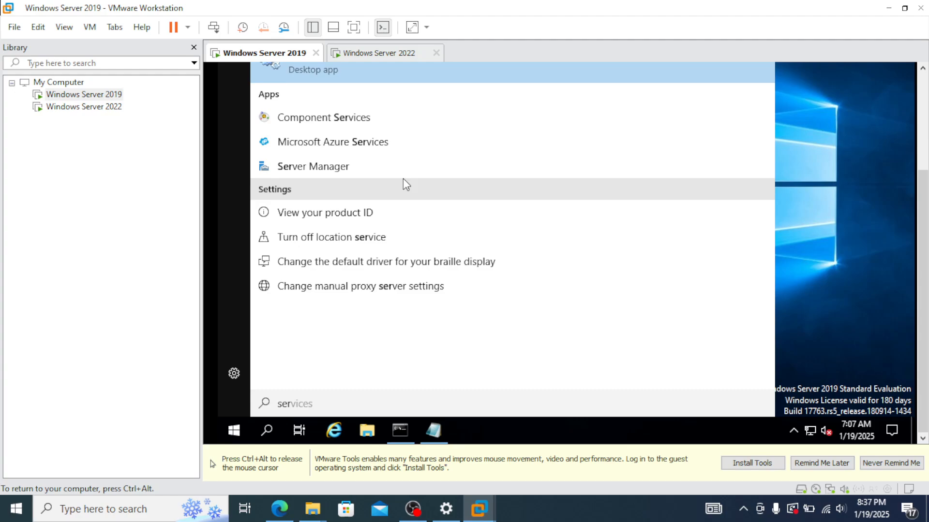
pyautogui.click(377, 167)
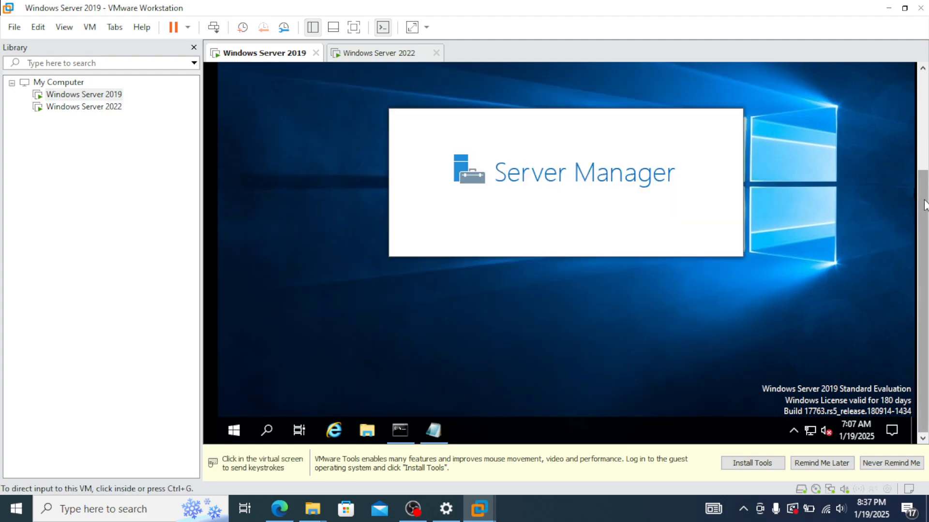
pyautogui.moveTo(923, 201); pyautogui.dragTo(923, 94)
pyautogui.click(881, 216)
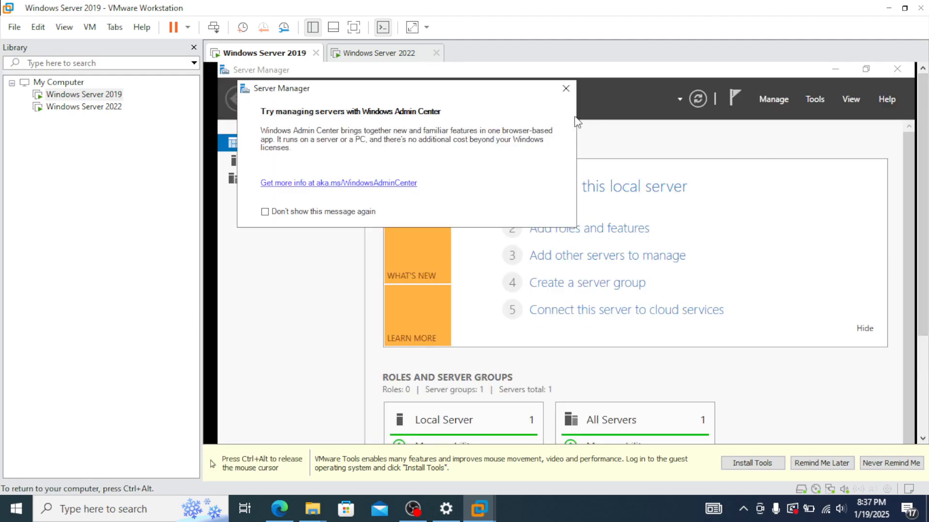
pyautogui.click(566, 88)
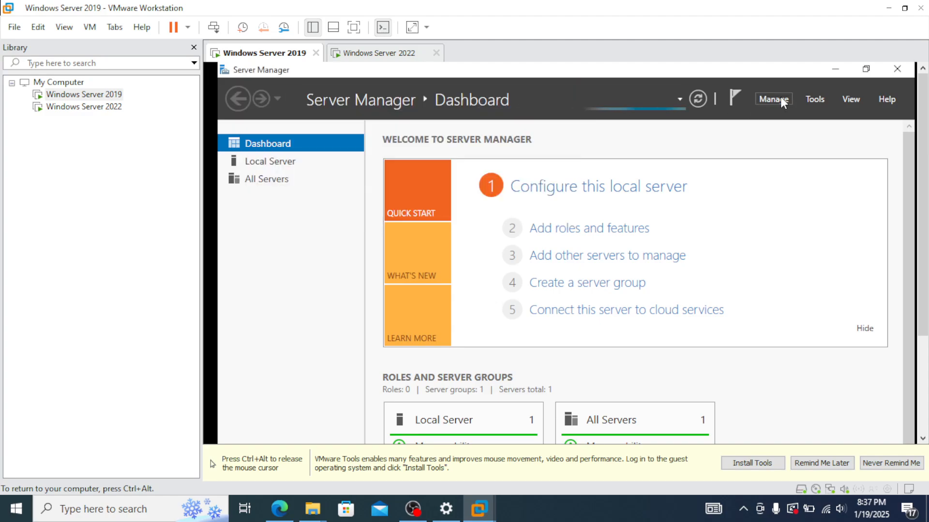
pyautogui.click(822, 97)
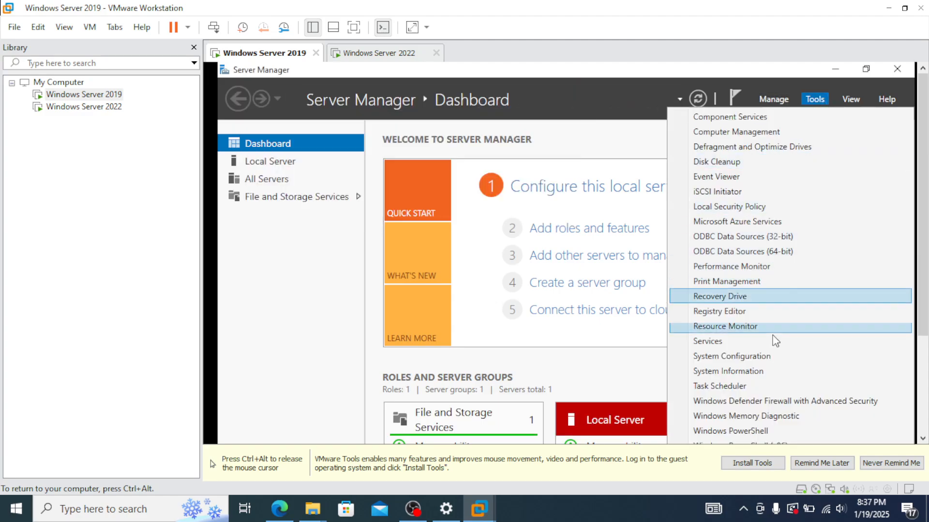
pyautogui.click(796, 402)
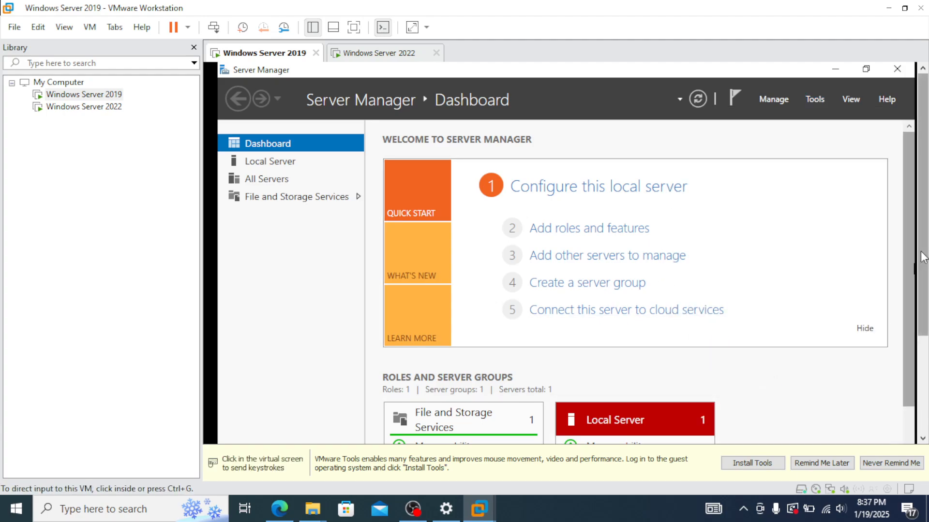
# Step: Enable the Echo Request - ICMPv4-In inbound rule on the 2019 VM and minimize the firewall console
pyautogui.click(300, 139)
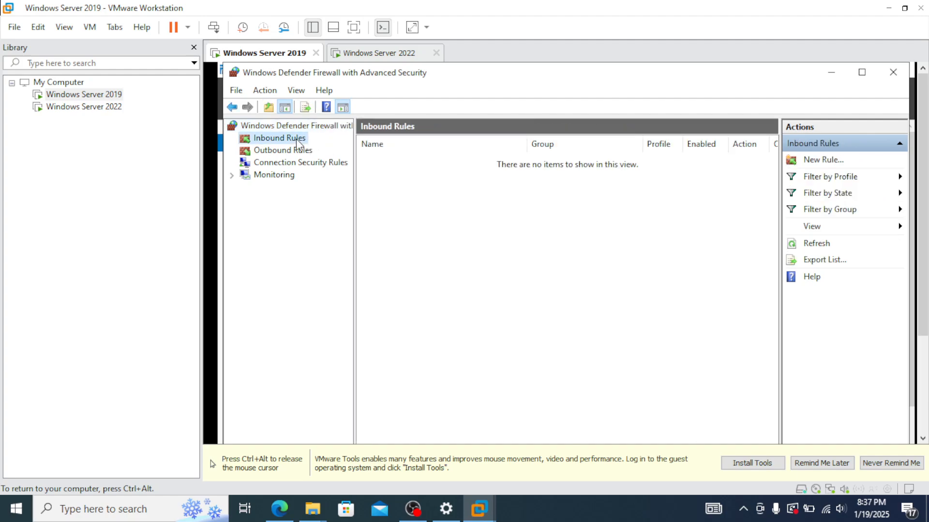
pyautogui.scroll(-4, 536, 314)
pyautogui.scroll(-7, 536, 314)
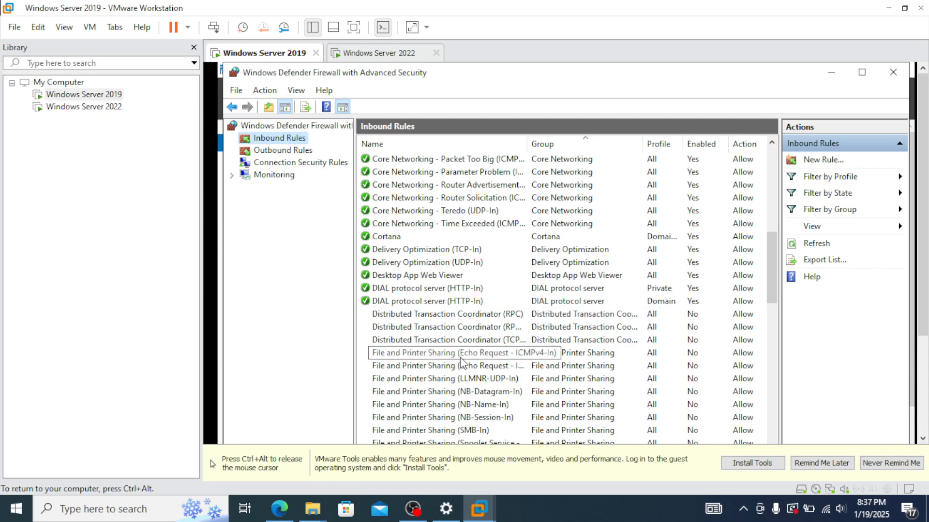
pyautogui.click(468, 356)
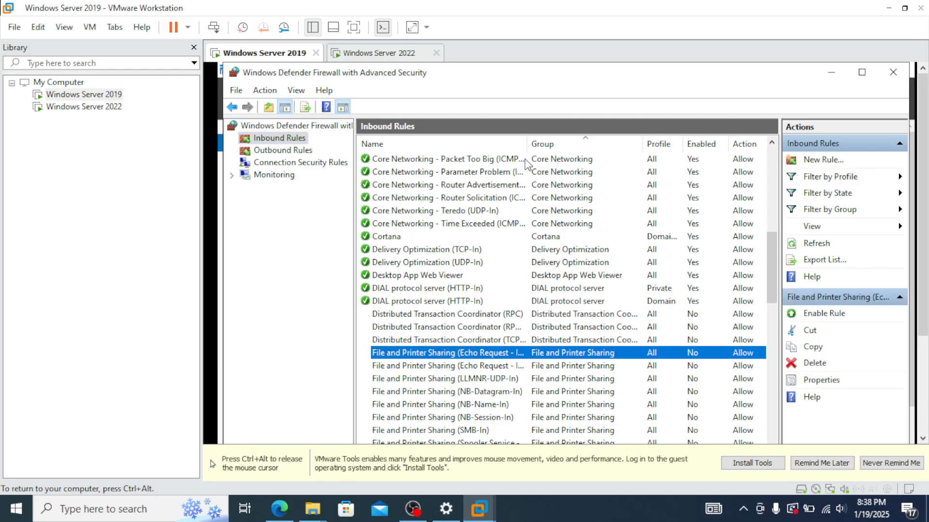
pyautogui.moveTo(526, 143); pyautogui.dragTo(584, 144)
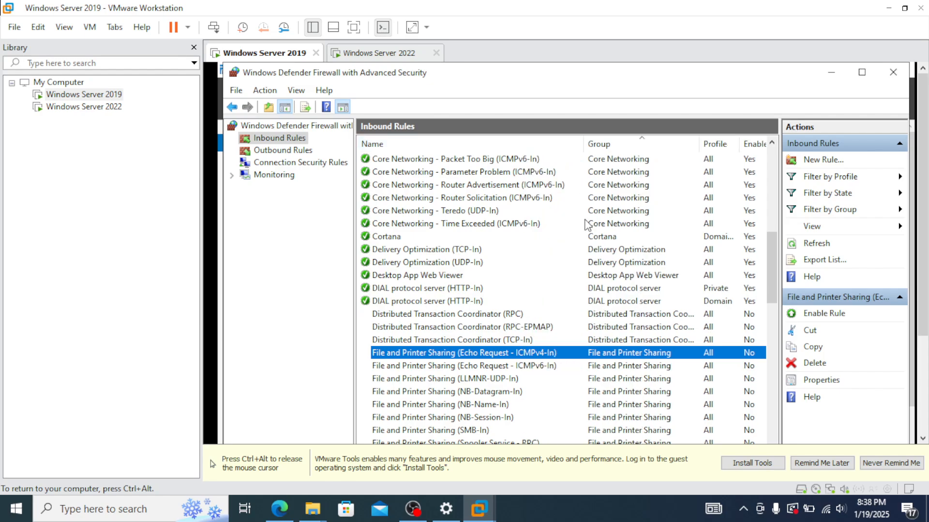
pyautogui.rightClick(564, 352)
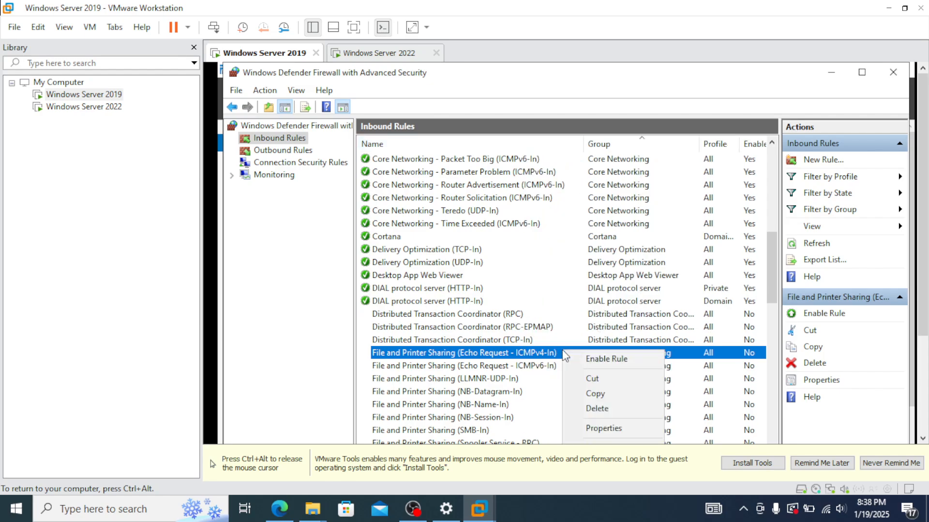
pyautogui.click(593, 361)
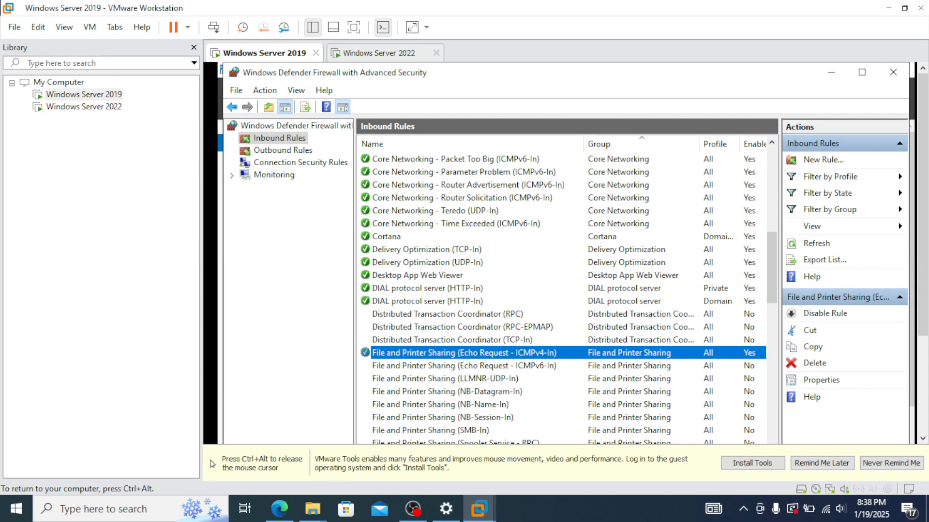
pyautogui.click(831, 72)
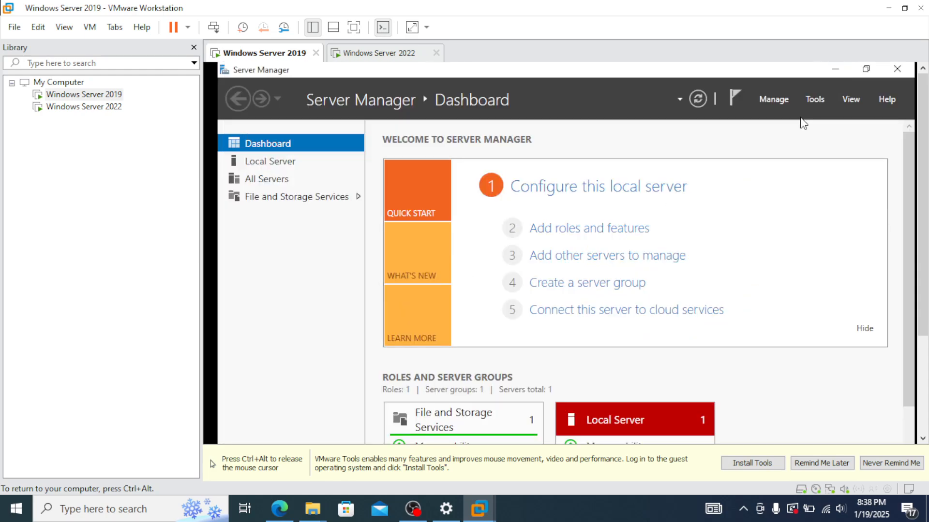
# Step: Restore the 2019 Command Prompt and rerun ping 192.168.0.108, getting three replies with 0% loss
pyautogui.click(834, 70)
pyautogui.hotkey('ctrl', 'alt')
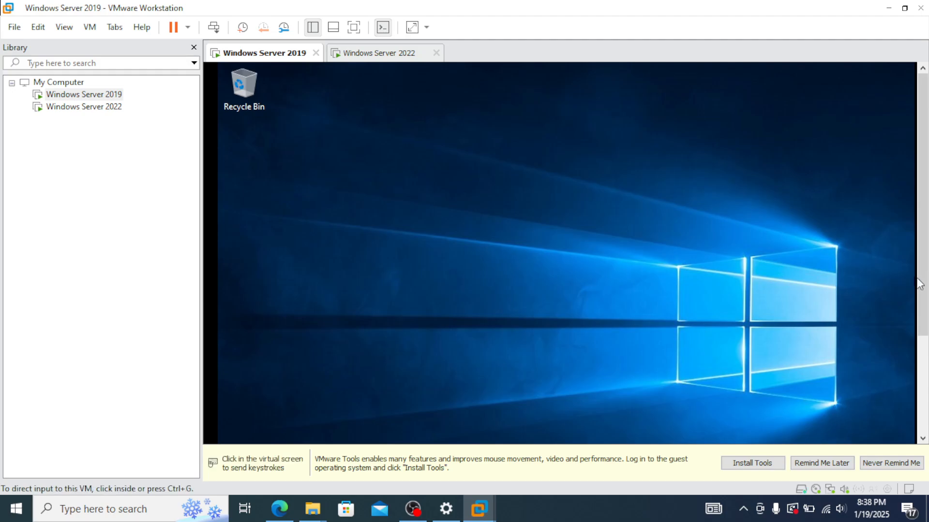
pyautogui.scroll(-3, 922, 290)
pyautogui.click(390, 428)
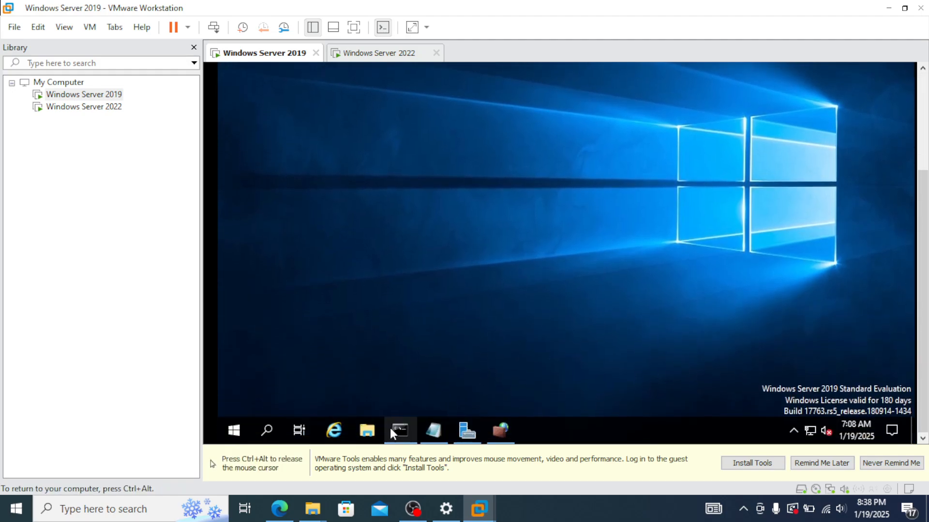
pyautogui.click(400, 432)
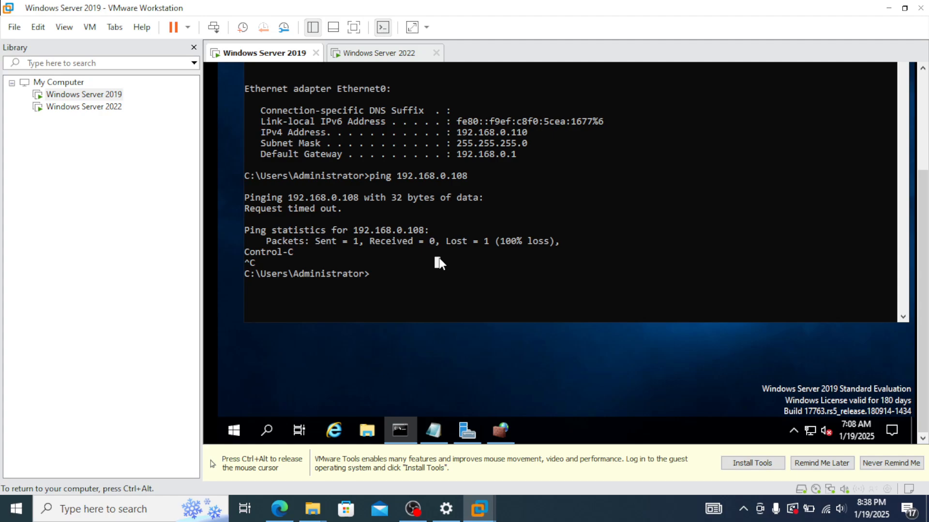
pyautogui.press('Up')
pyautogui.press('Return')
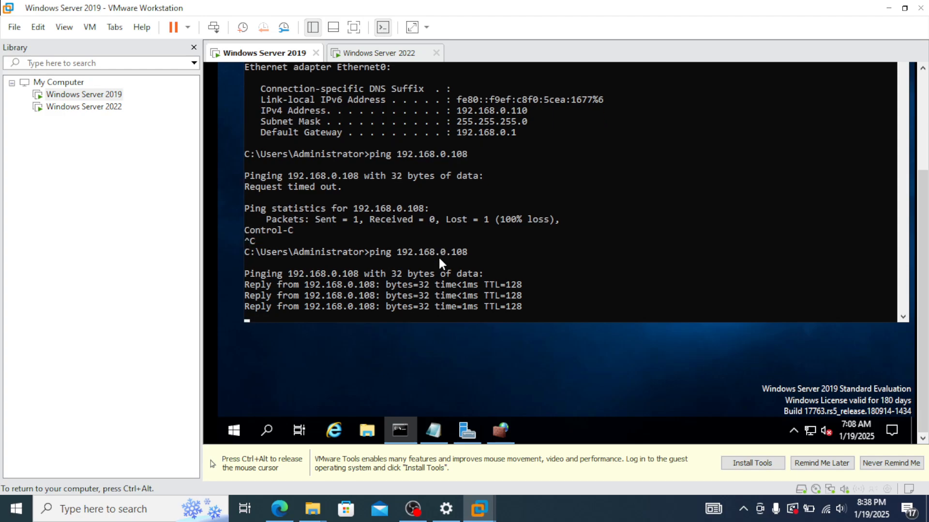
pyautogui.hotkey('ctrl', 'c')
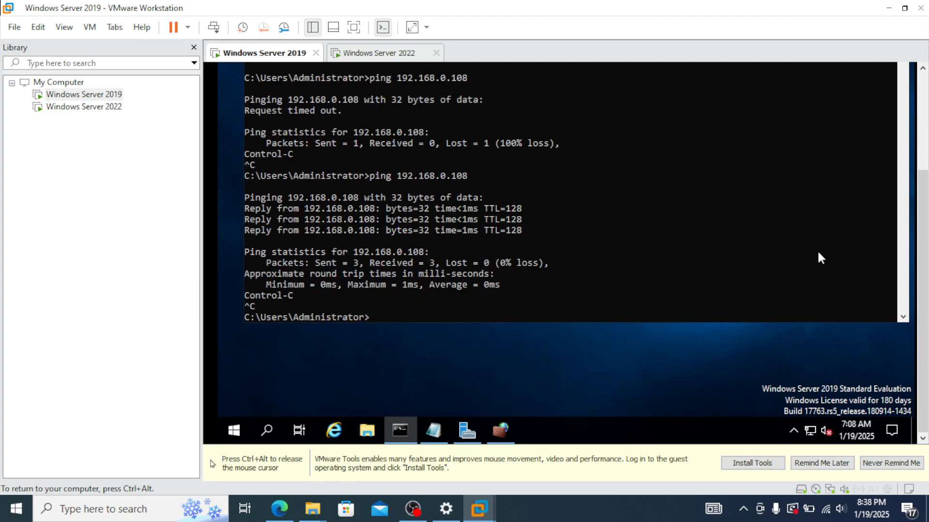
pyautogui.hotkey('ctrl', 'alt')
# Step: Close the firewall rules window in the Windows Server 2022 VM
pyautogui.click(366, 54)
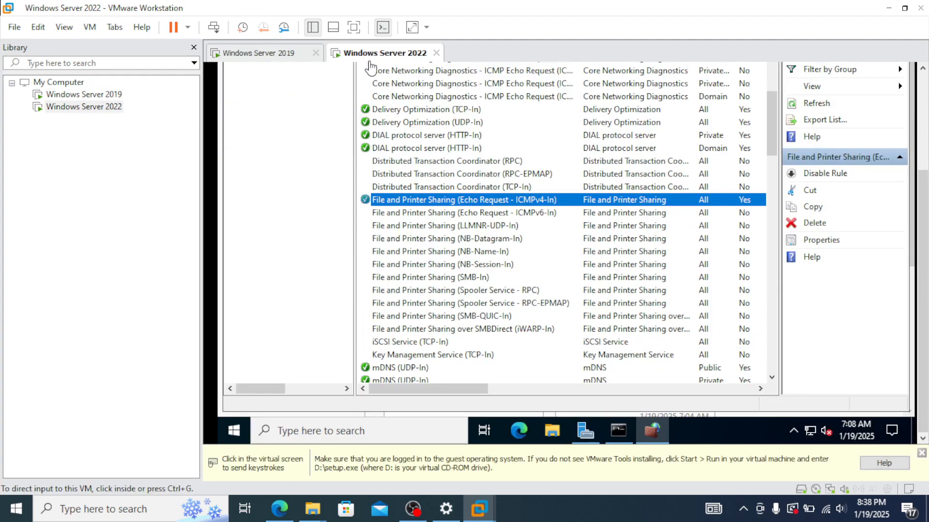
pyautogui.click(280, 54)
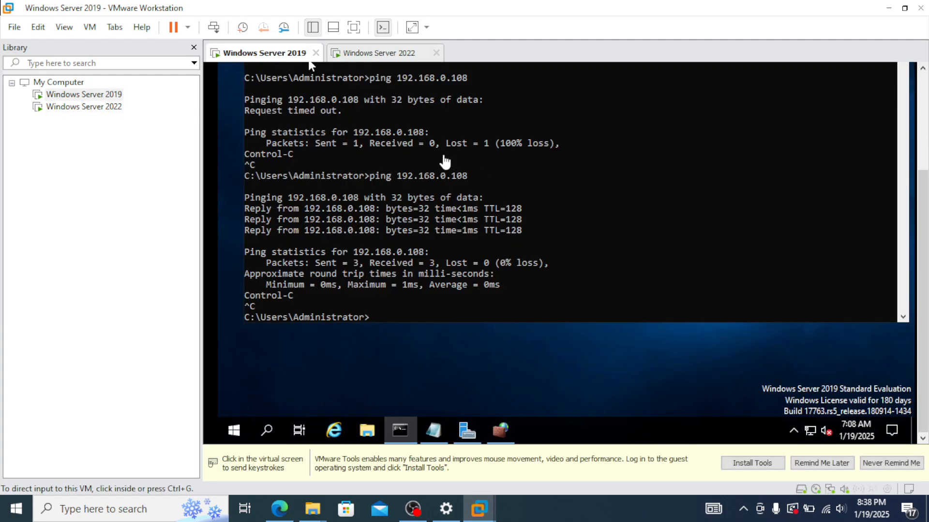
pyautogui.moveTo(922, 241); pyautogui.dragTo(924, 188)
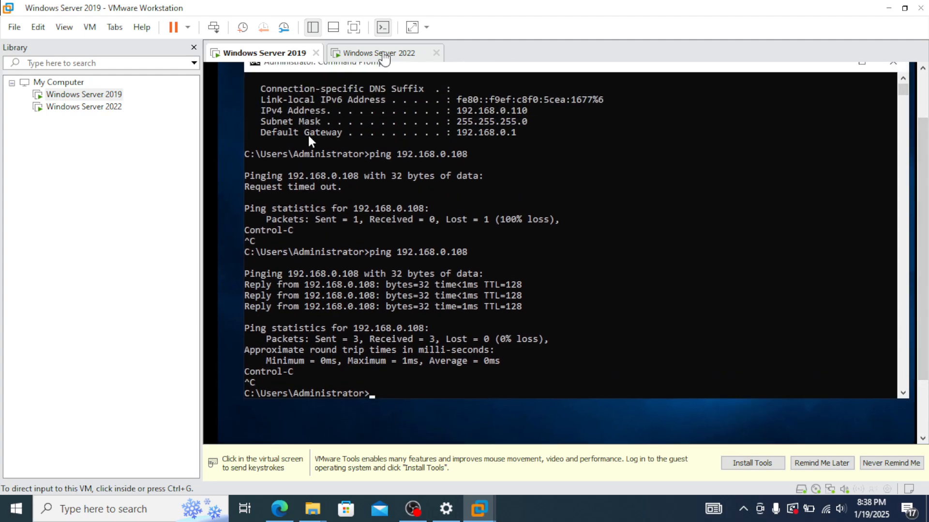
pyautogui.click(384, 56)
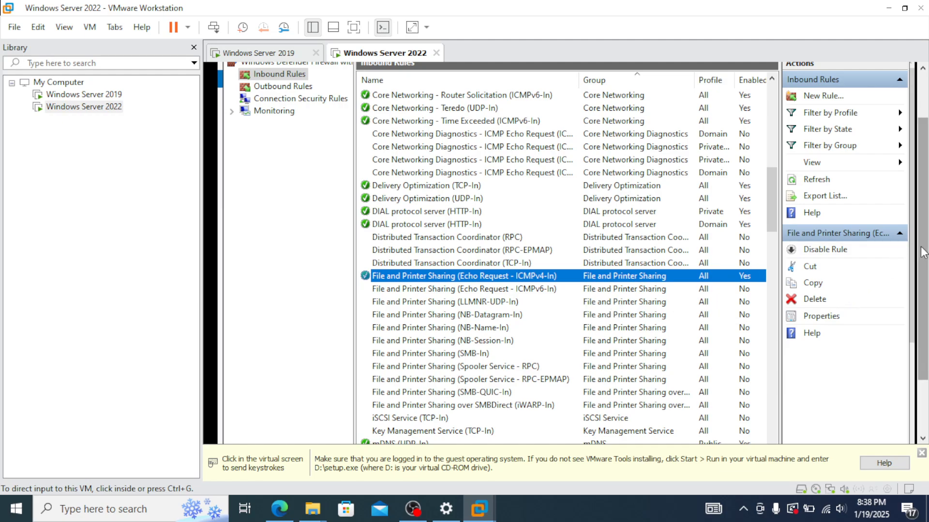
pyautogui.moveTo(923, 252); pyautogui.dragTo(923, 205)
pyautogui.click(902, 150)
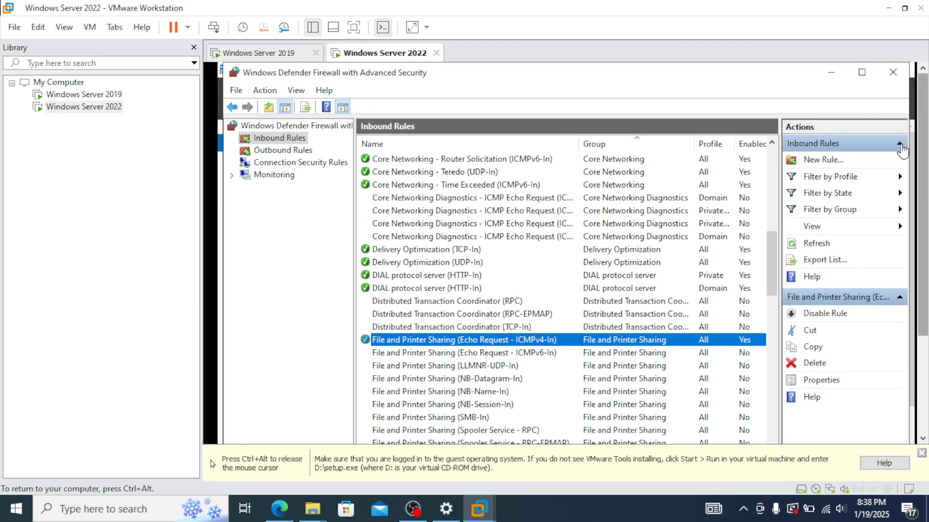
pyautogui.click(892, 72)
# Step: In the 2022 VM's command prompt, ping 192.168.0.110 and confirm three replies with 0% loss
pyautogui.hotkey('ctrl', 'alt')
pyautogui.moveTo(924, 167); pyautogui.dragTo(924, 263)
pyautogui.click(625, 429)
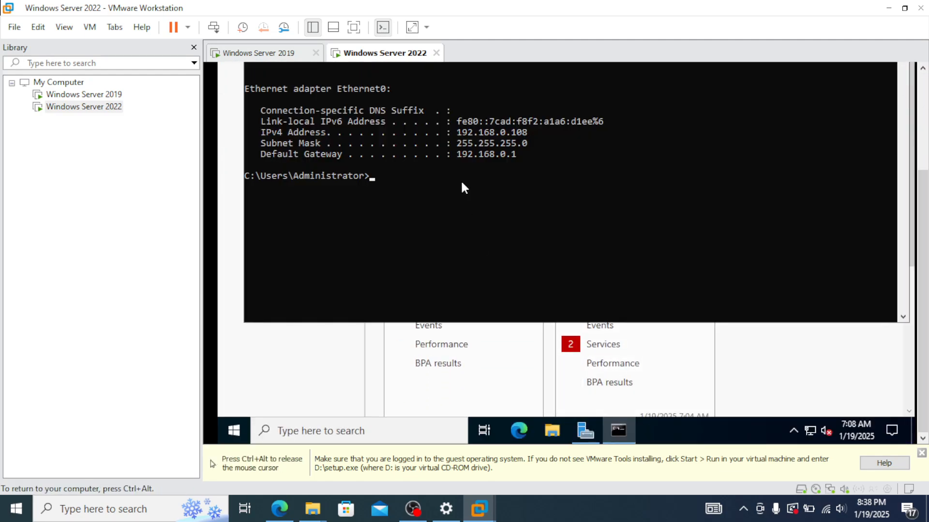
pyautogui.write('ping 192.168.0.110')
pyautogui.press('Return')
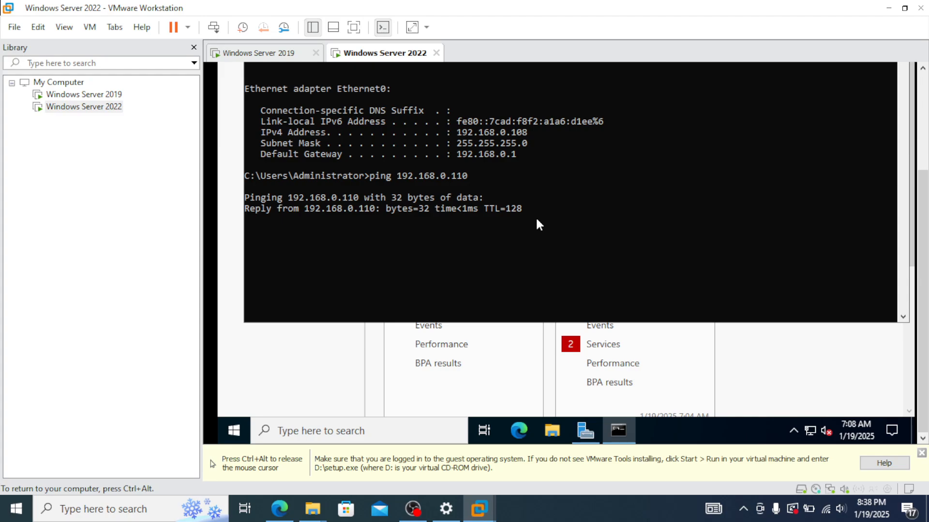
pyautogui.hotkey('ctrl', 'c')
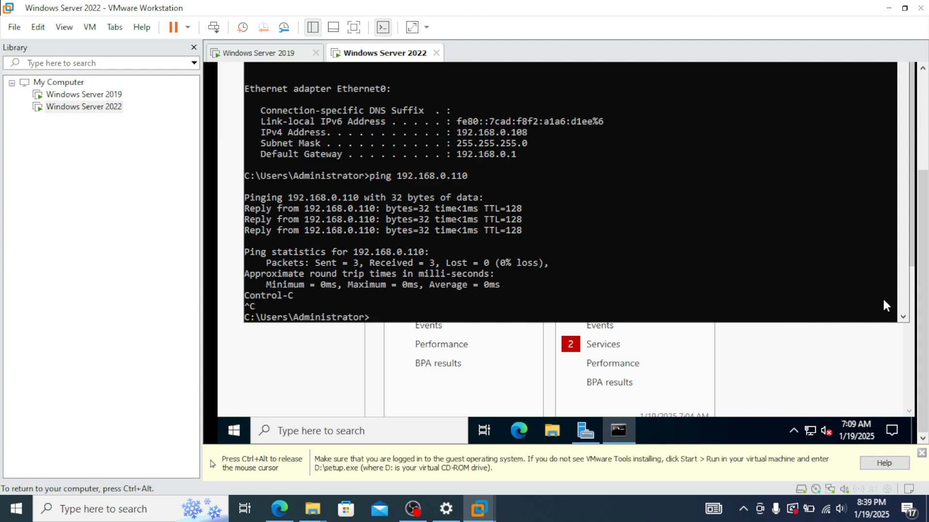
pyautogui.hotkey('ctrl', 'alt')
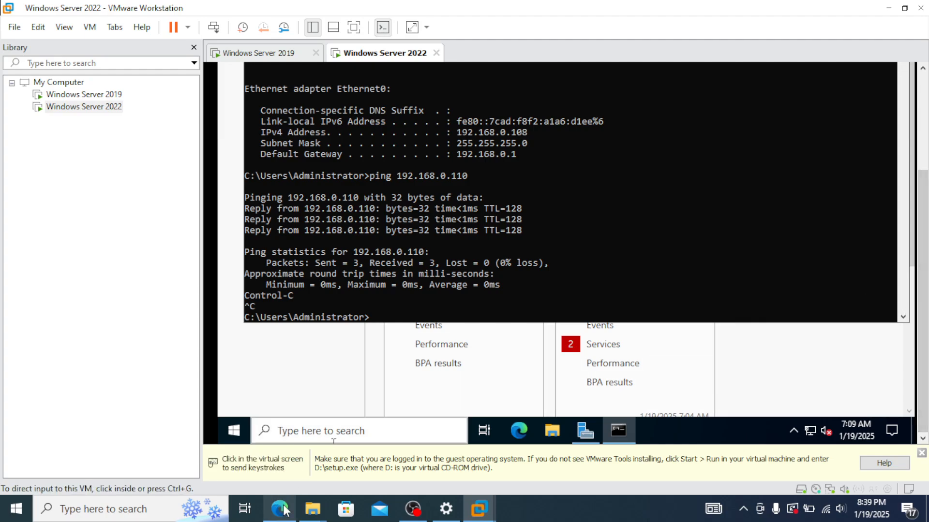
# Step: Open a Command Prompt on the host by searching 'cmd'
pyautogui.click(148, 508)
pyautogui.write('cmd')
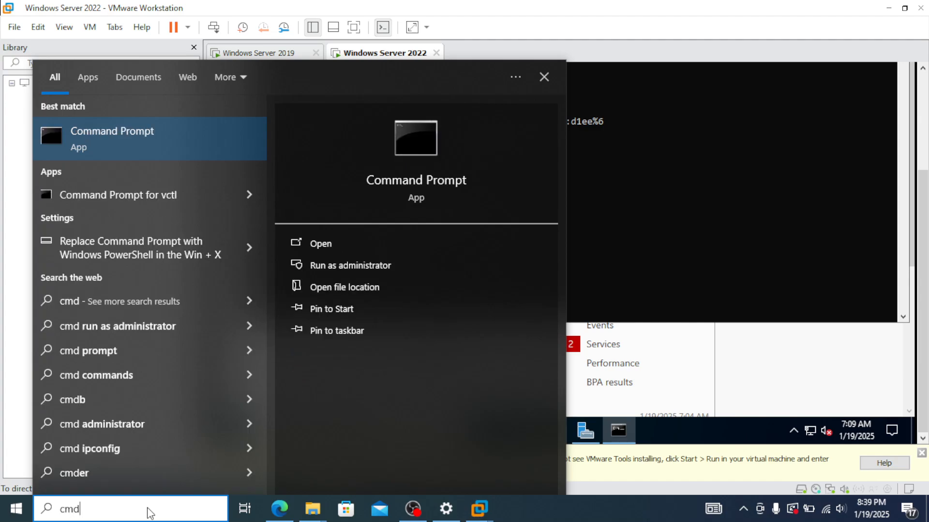
pyautogui.click(157, 132)
pyautogui.moveTo(414, 83); pyautogui.dragTo(548, 312)
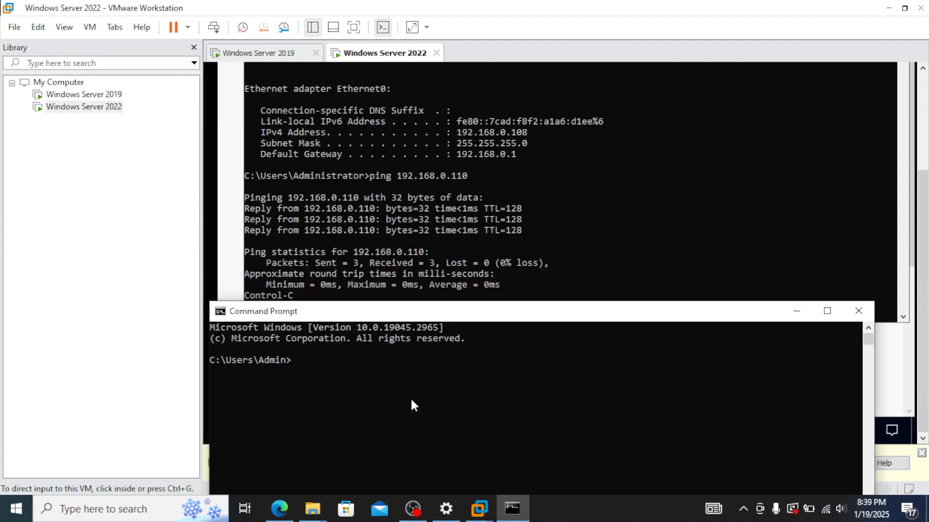
# Step: Ping 192.168.0.108 from the host for 0% loss, then show the Windows Server 2019 VM
pyautogui.write('ping 192.168.0')
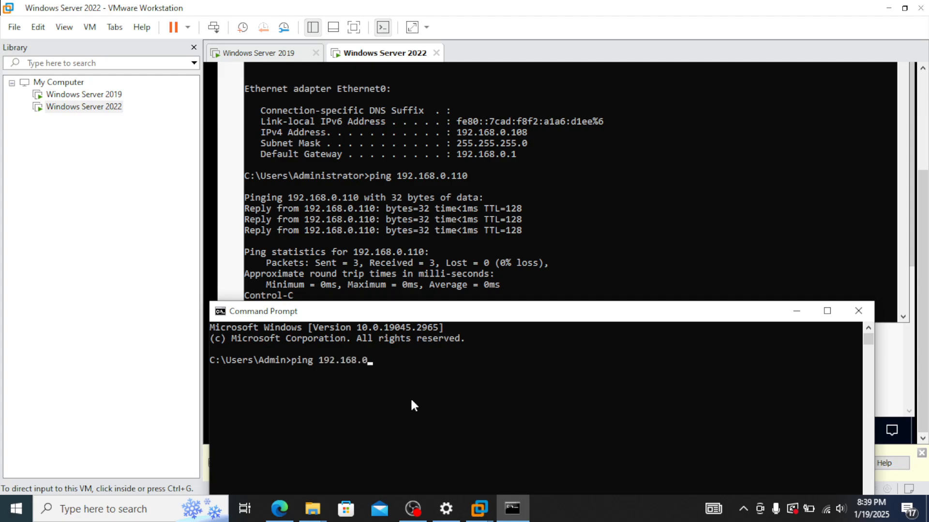
pyautogui.write('.108')
pyautogui.press('Return')
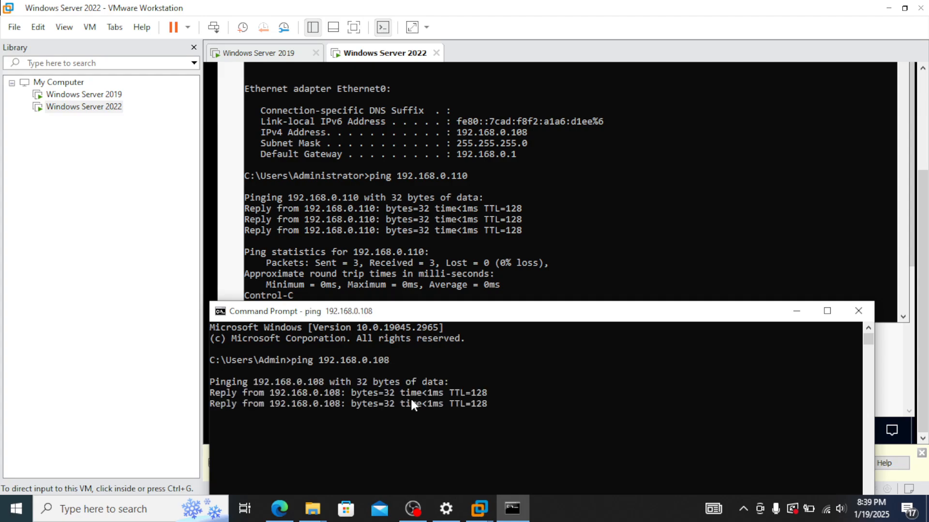
pyautogui.hotkey('ctrl', 'c')
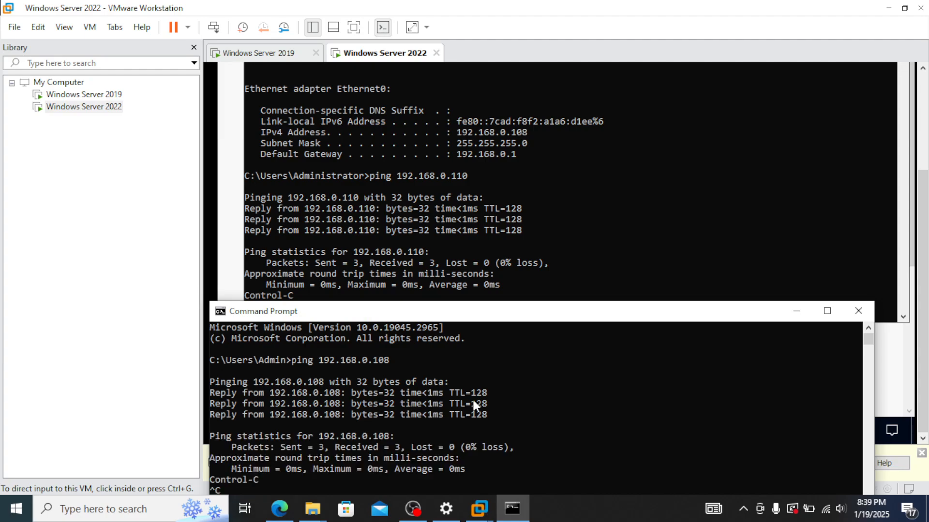
pyautogui.click(302, 57)
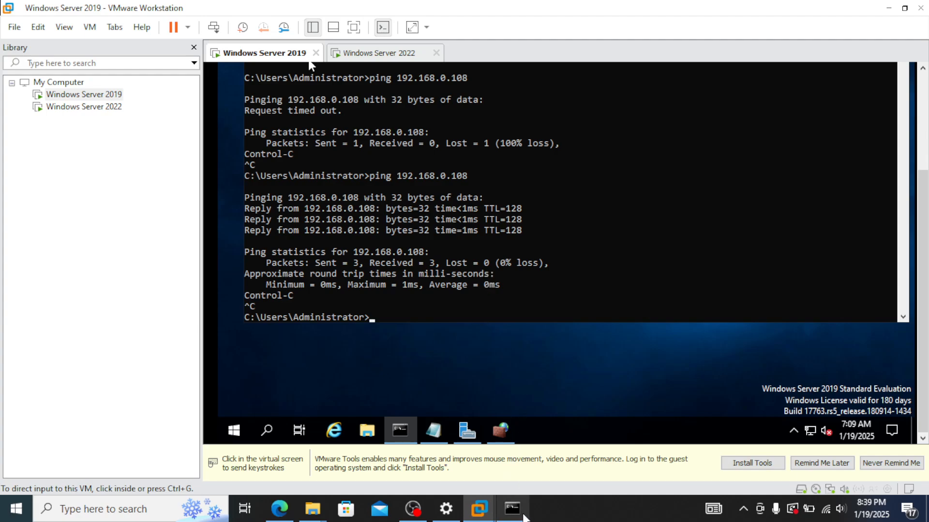
# Step: Edit the recalled host ping to target 192.168.0.110 and confirm three replies with 0% loss
pyautogui.click(556, 194)
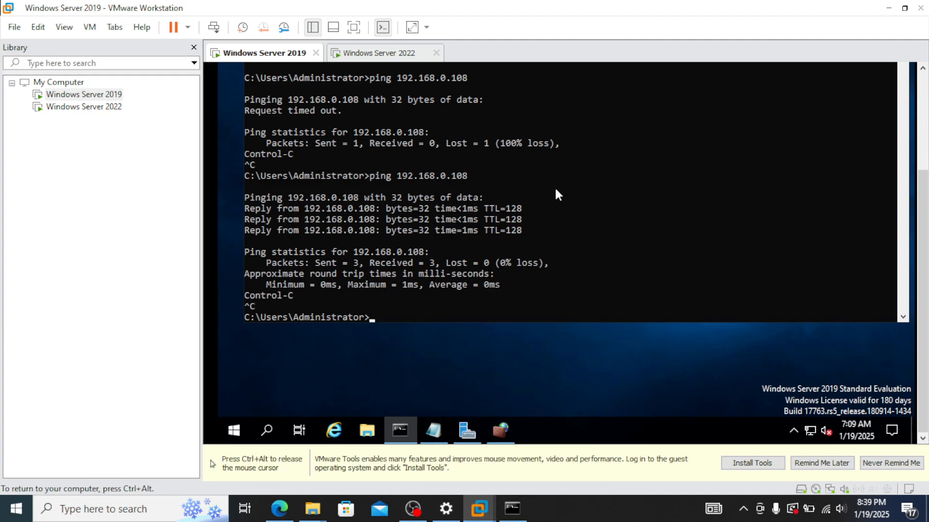
pyautogui.scroll(2, 557, 194)
pyautogui.hotkey('ctrl', 'alt')
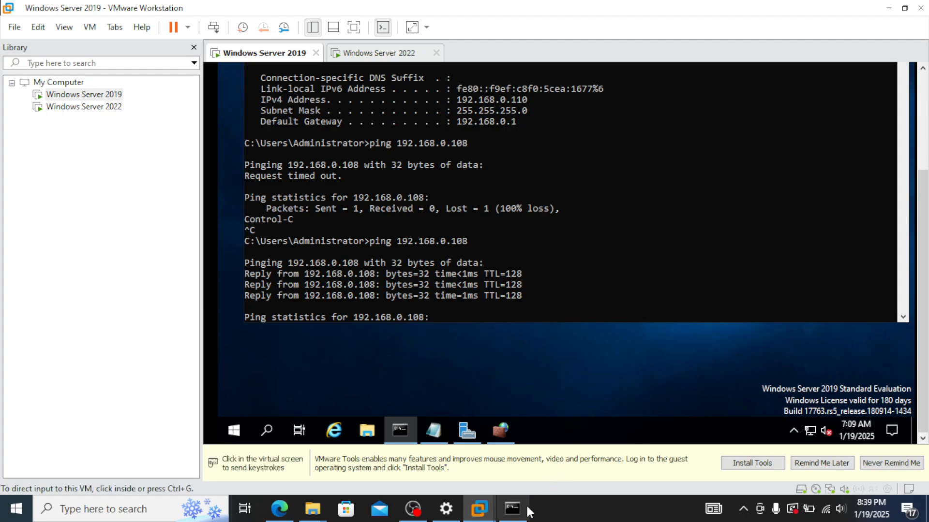
pyautogui.click(513, 508)
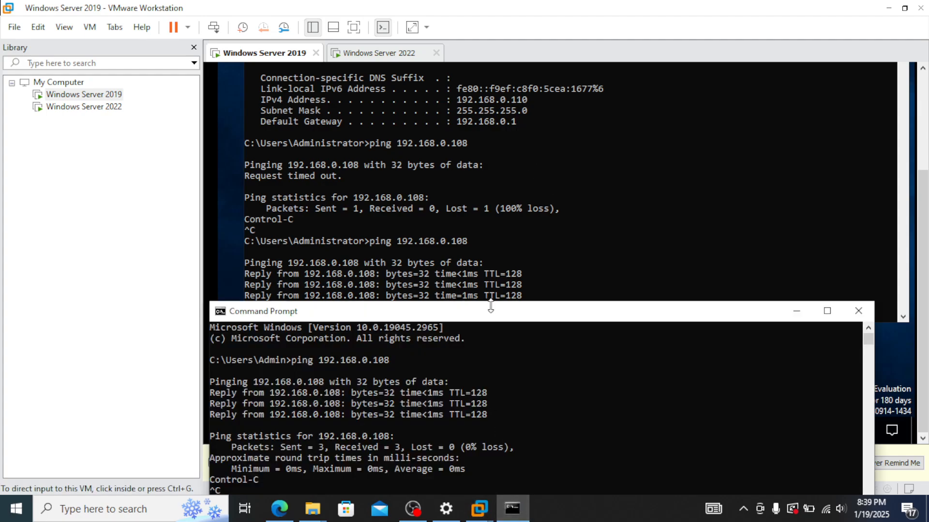
pyautogui.moveTo(490, 306); pyautogui.dragTo(487, 156)
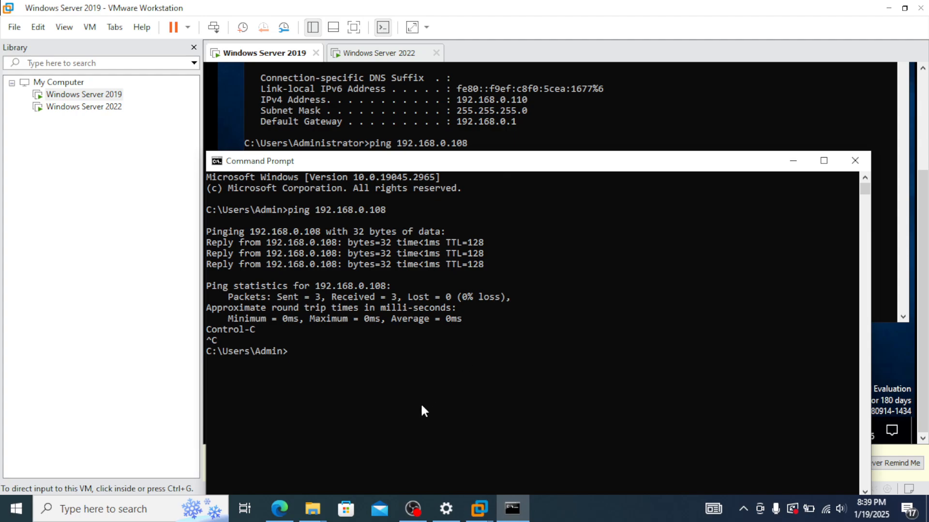
pyautogui.press('Up')
pyautogui.press('BackSpace')
pyautogui.press('BackSpace')
pyautogui.write('10')
pyautogui.press('Return')
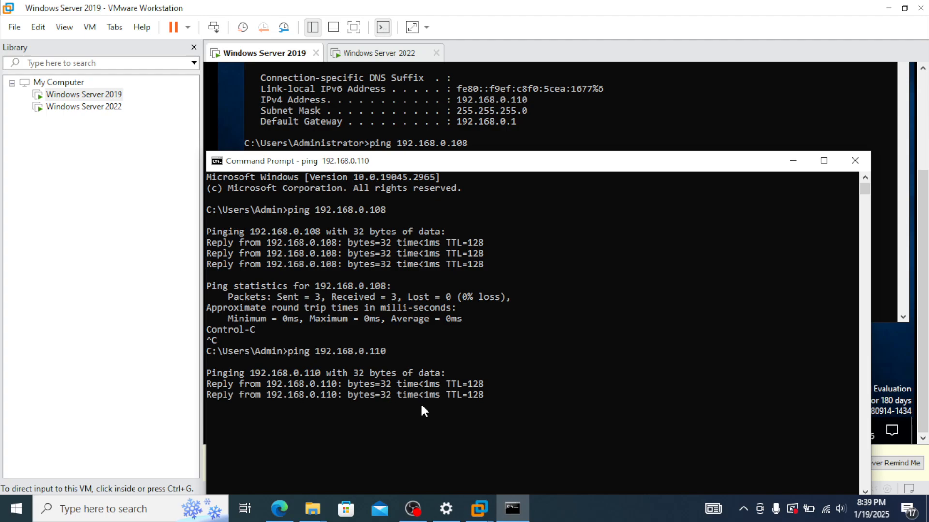
pyautogui.hotkey('ctrl', 'c')
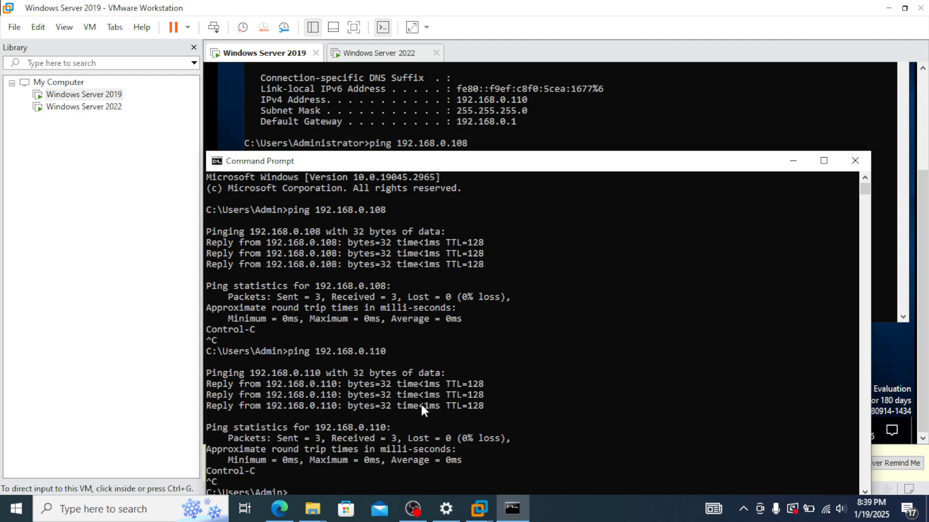
pyautogui.moveTo(445, 168); pyautogui.dragTo(425, 151)
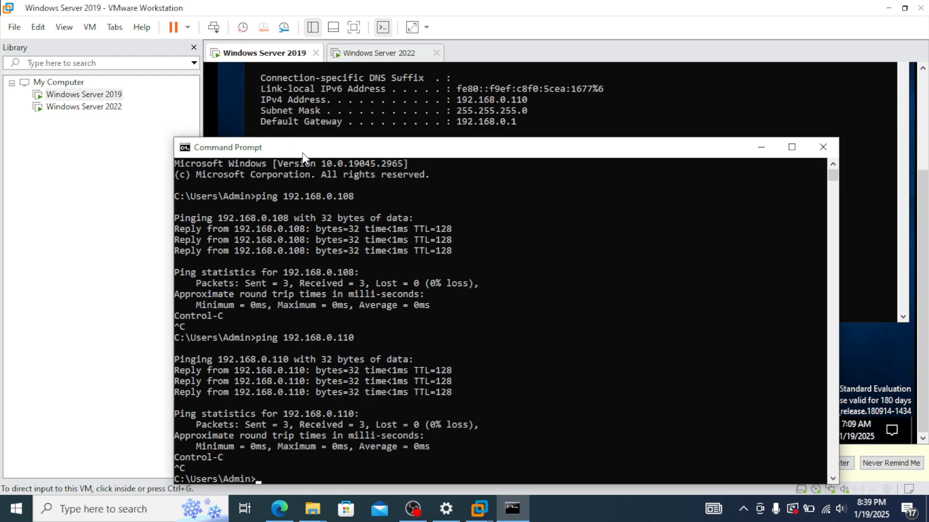